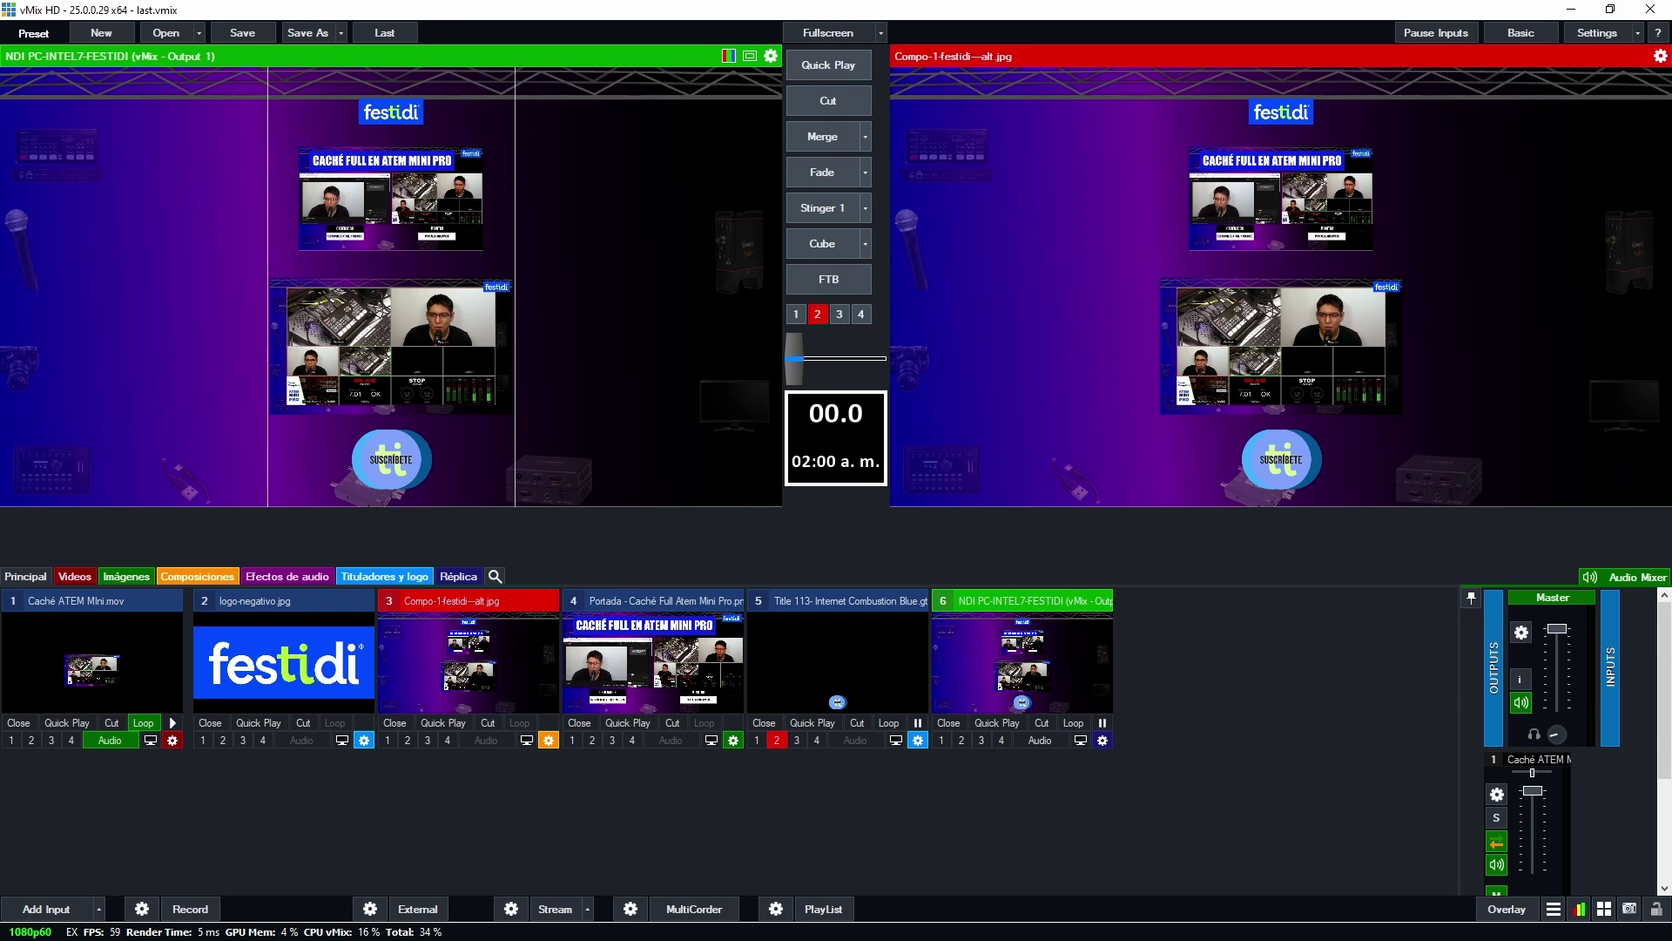
Switch to Chrome and open the Streamon downloads page from the search results for streamon
click(1572, 8)
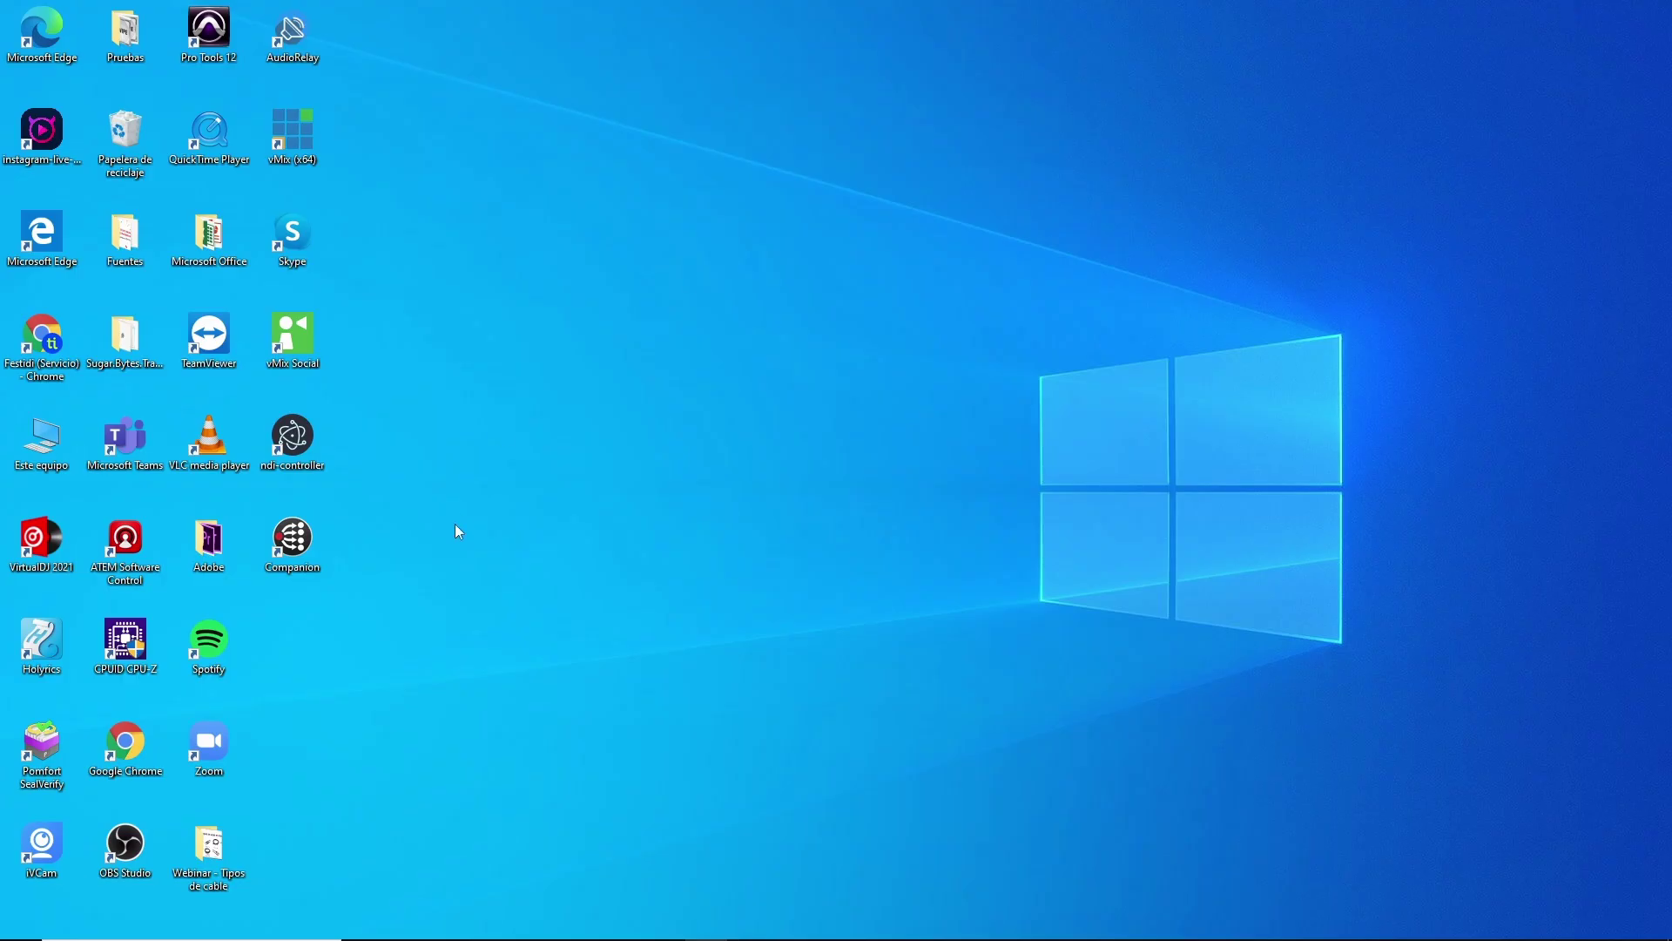
mouse_move(659, 937)
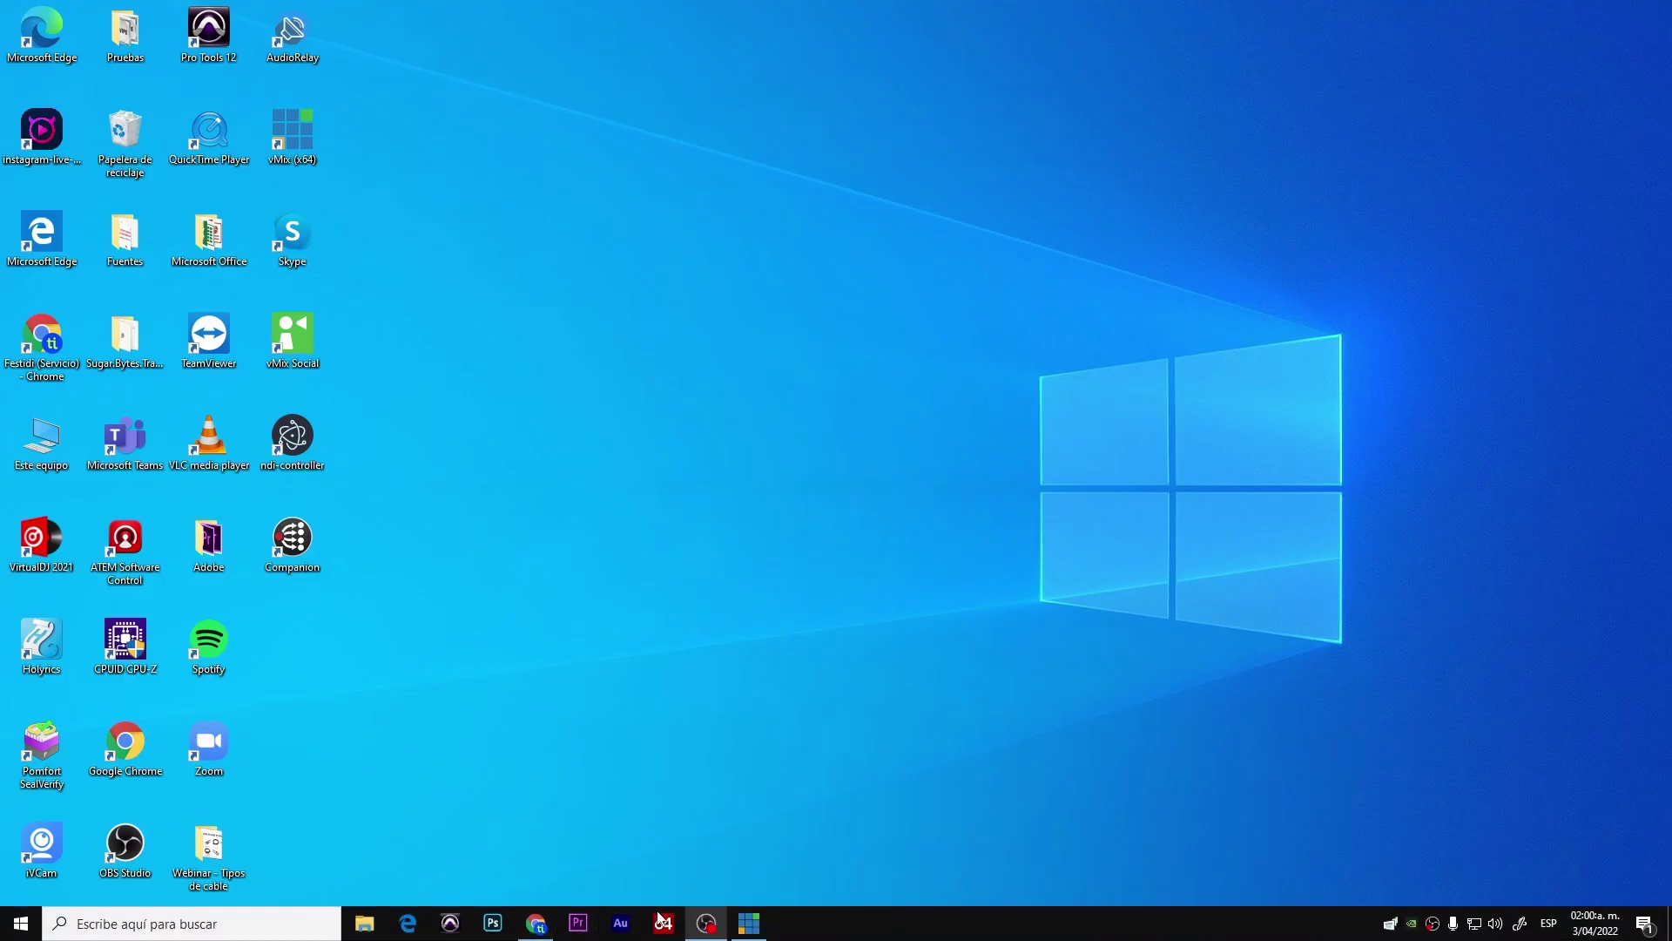
click(536, 924)
click(257, 18)
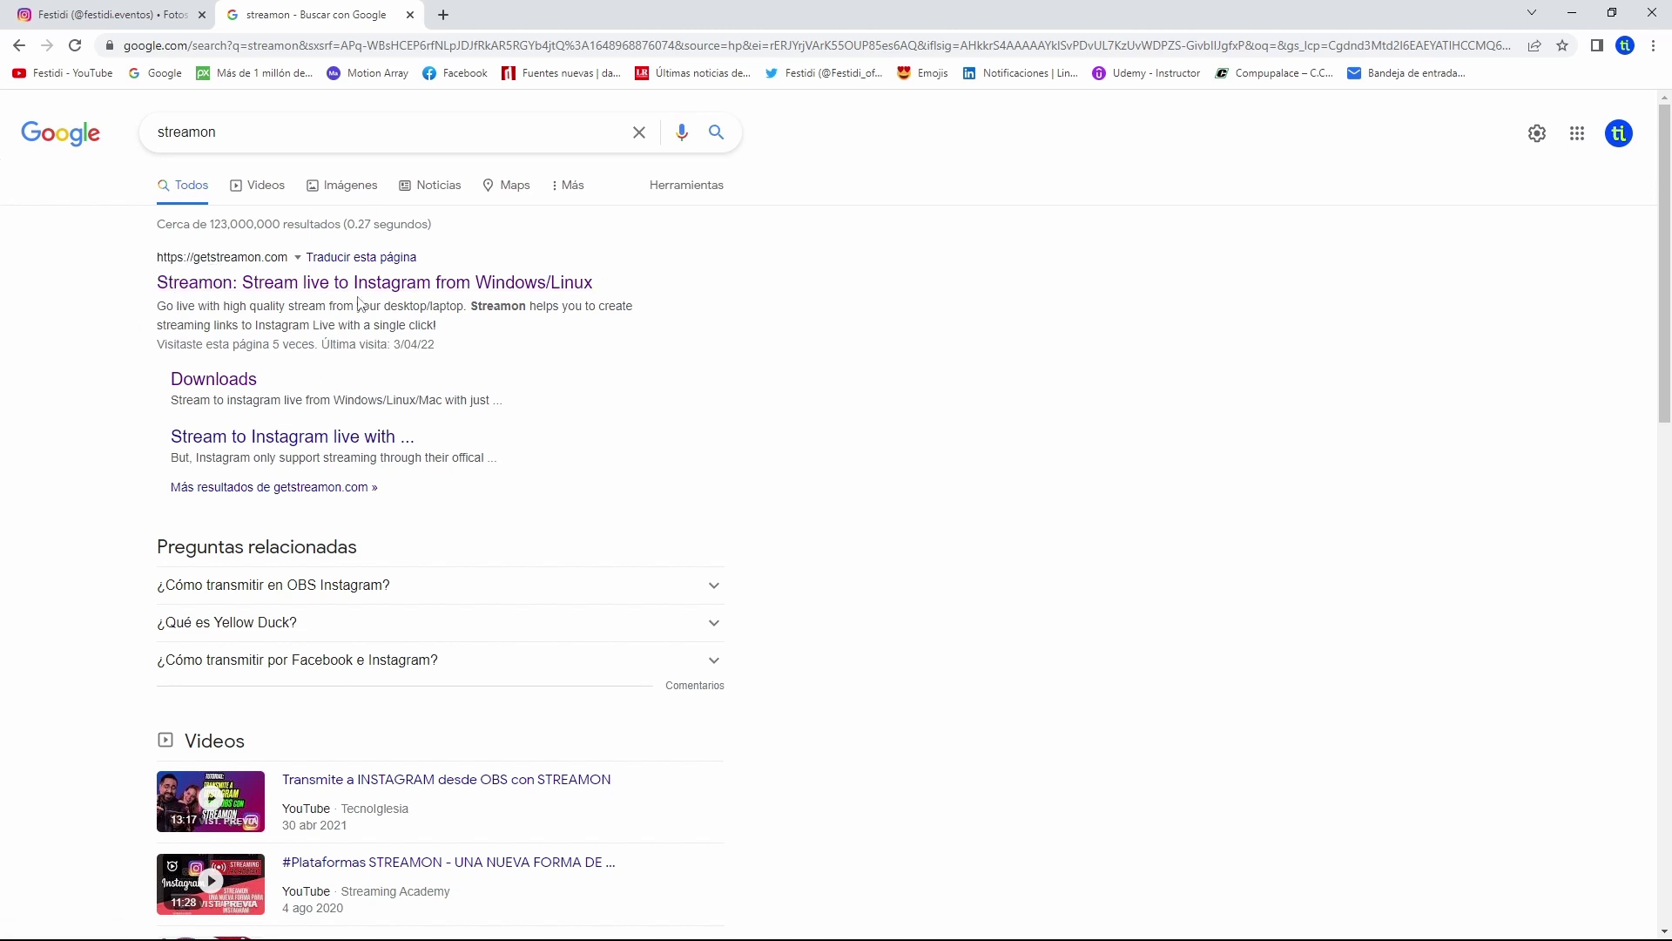
click(358, 288)
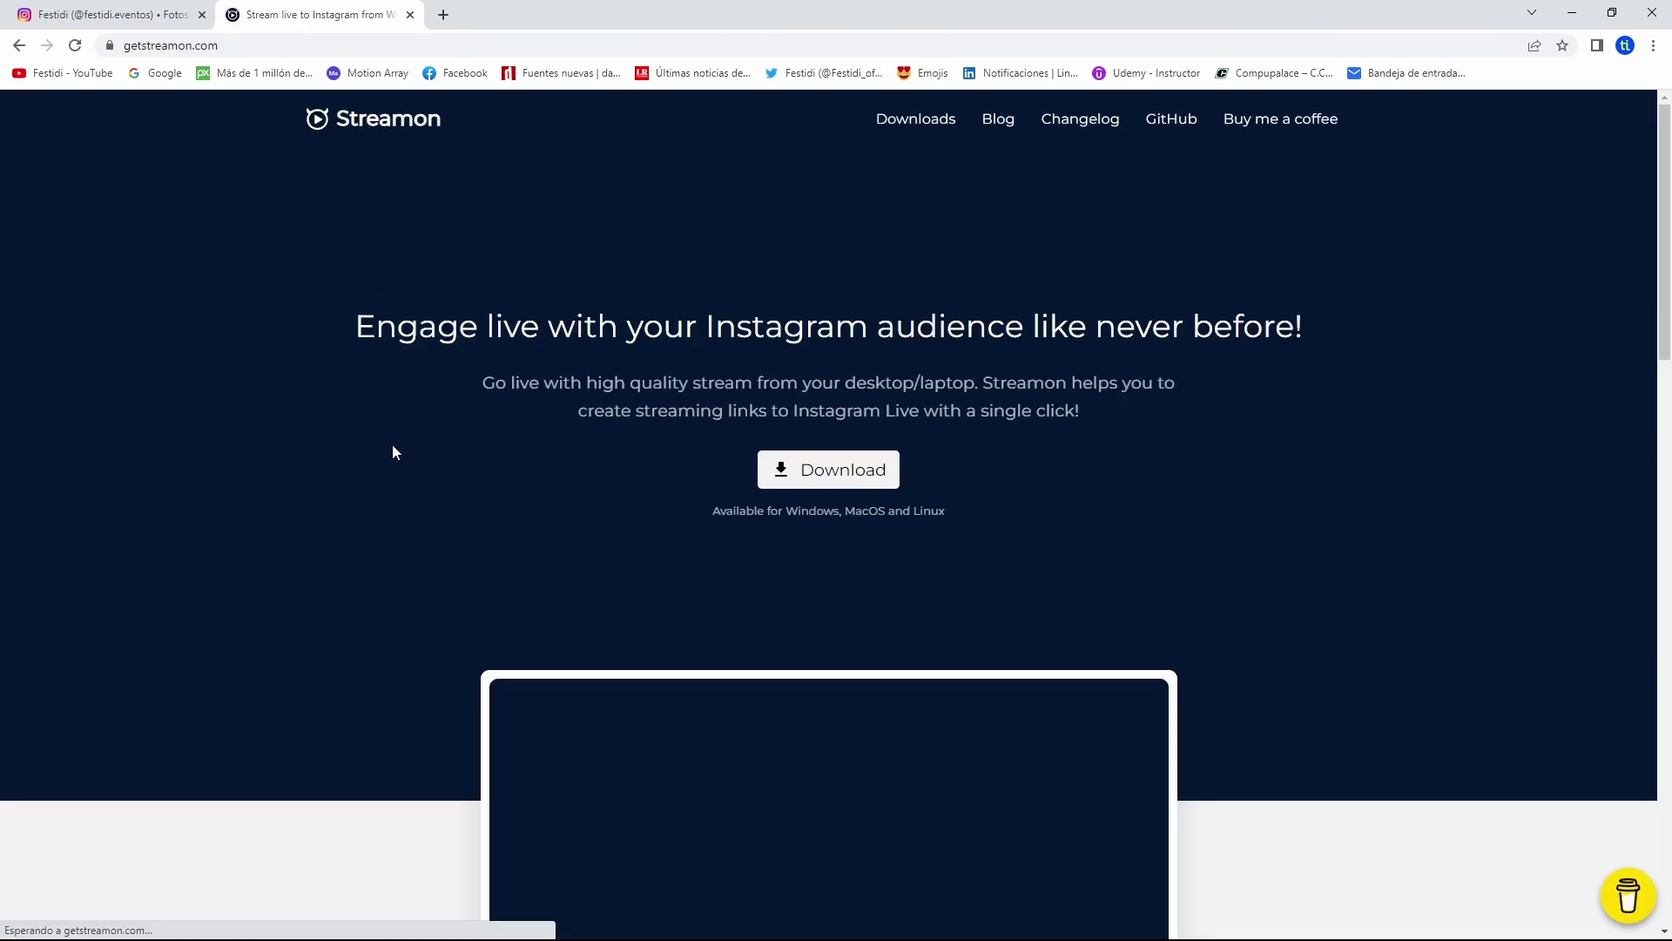
click(824, 478)
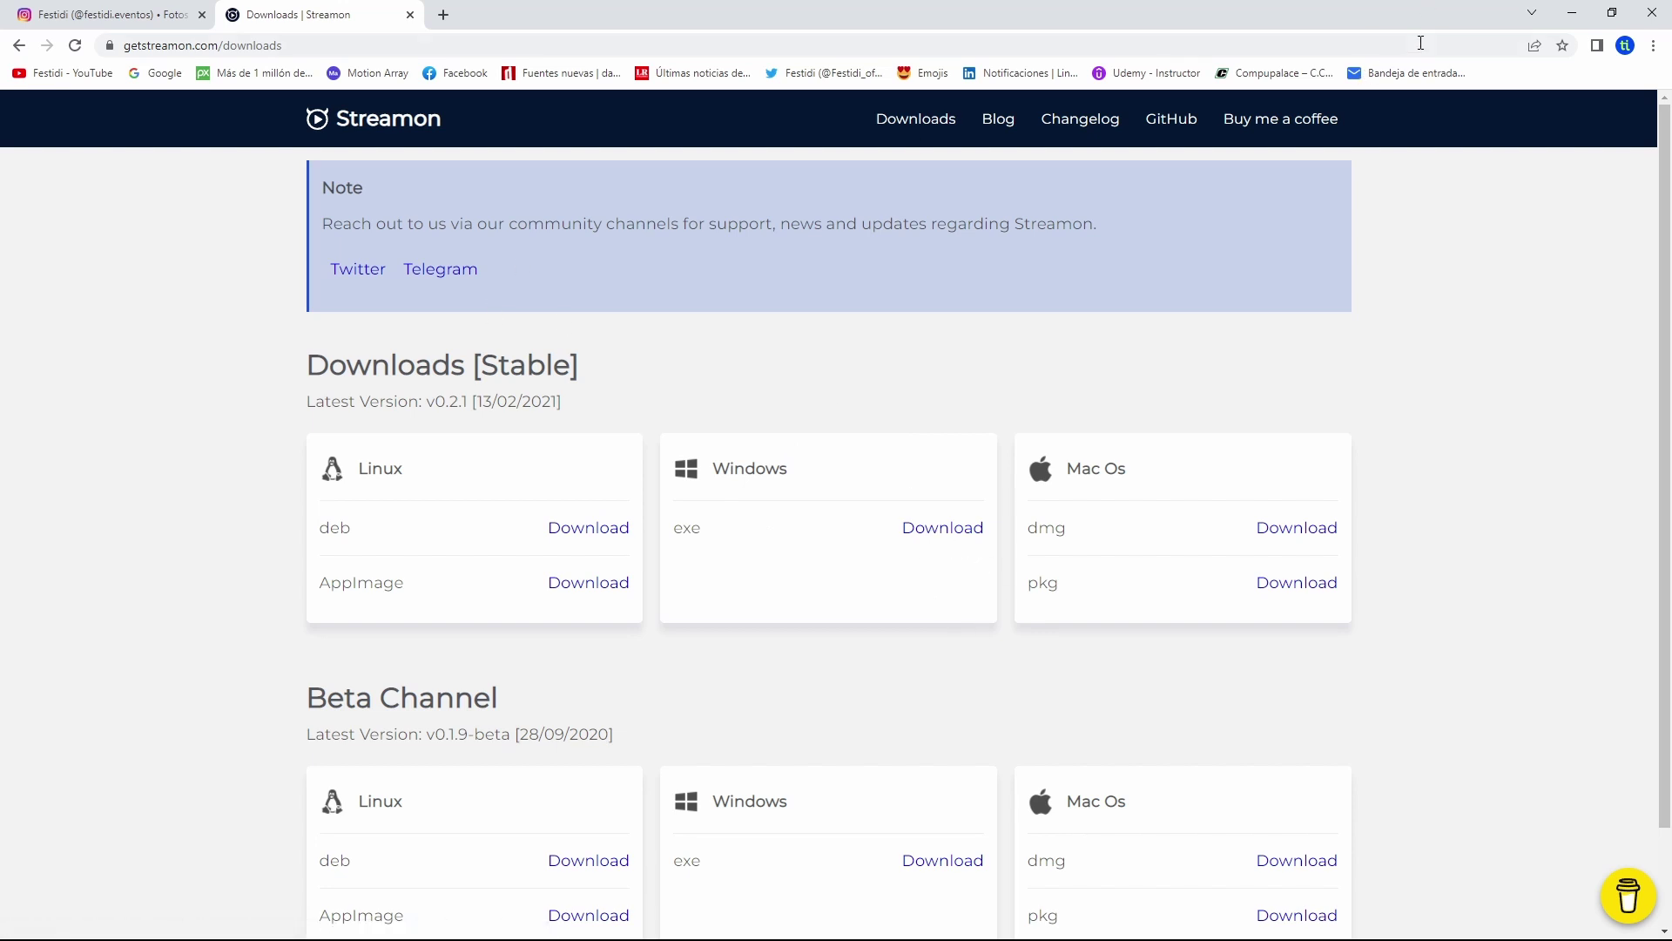
Return to the desktop and launch the Streamon application (Instagram live streamer)
click(1572, 12)
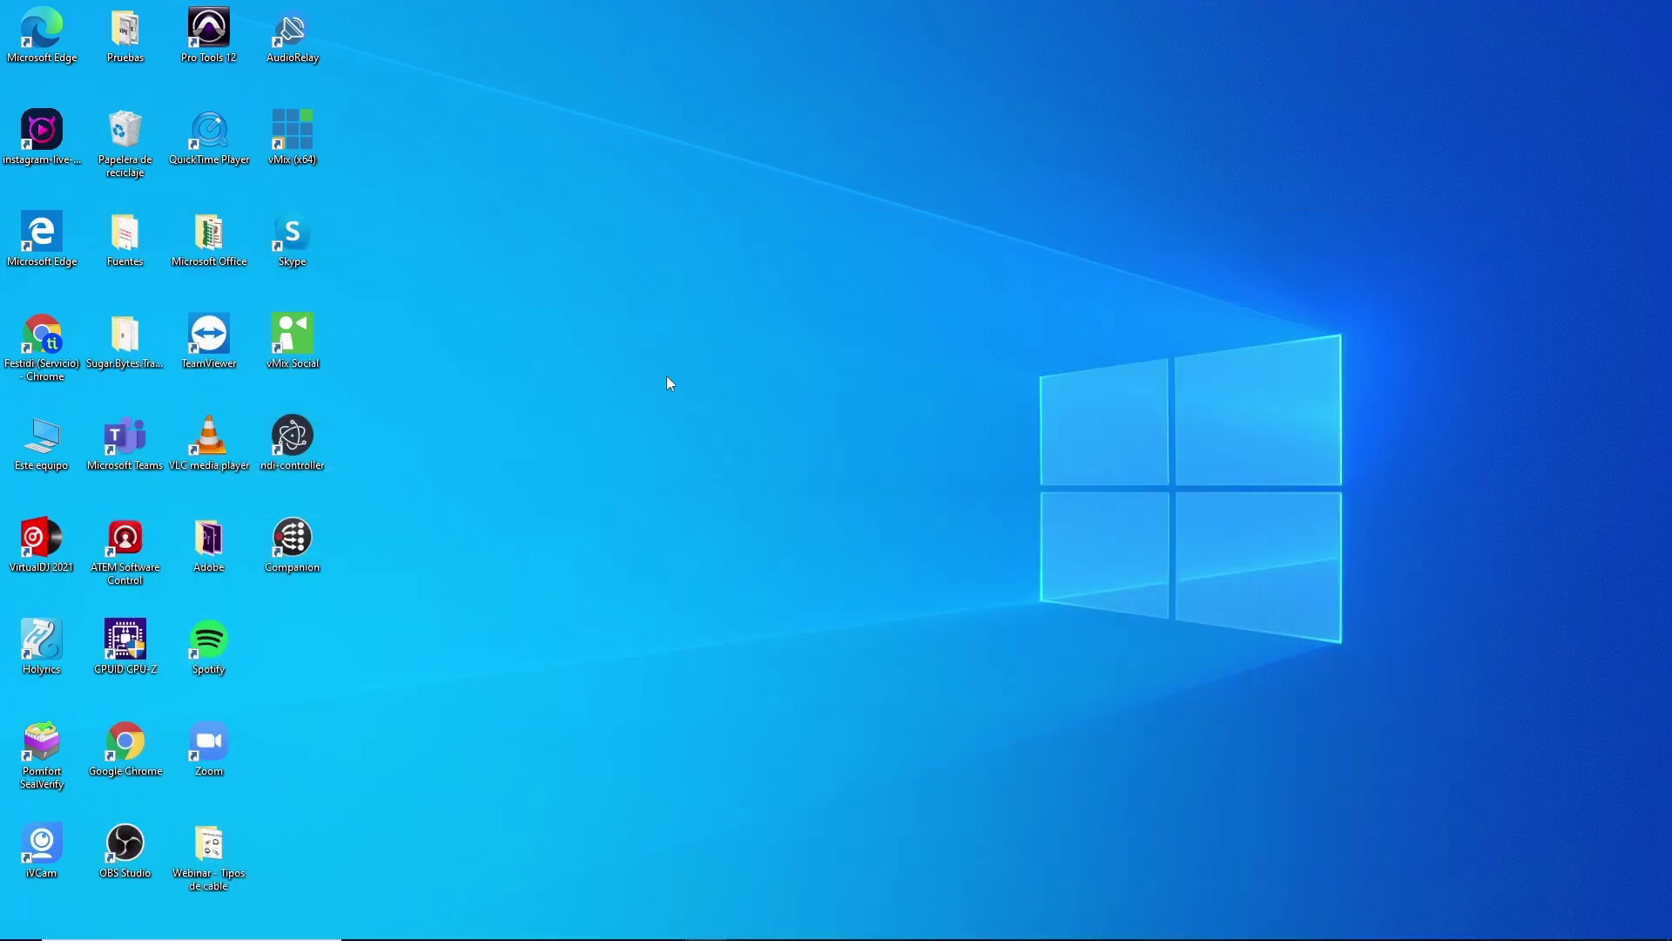
click(43, 138)
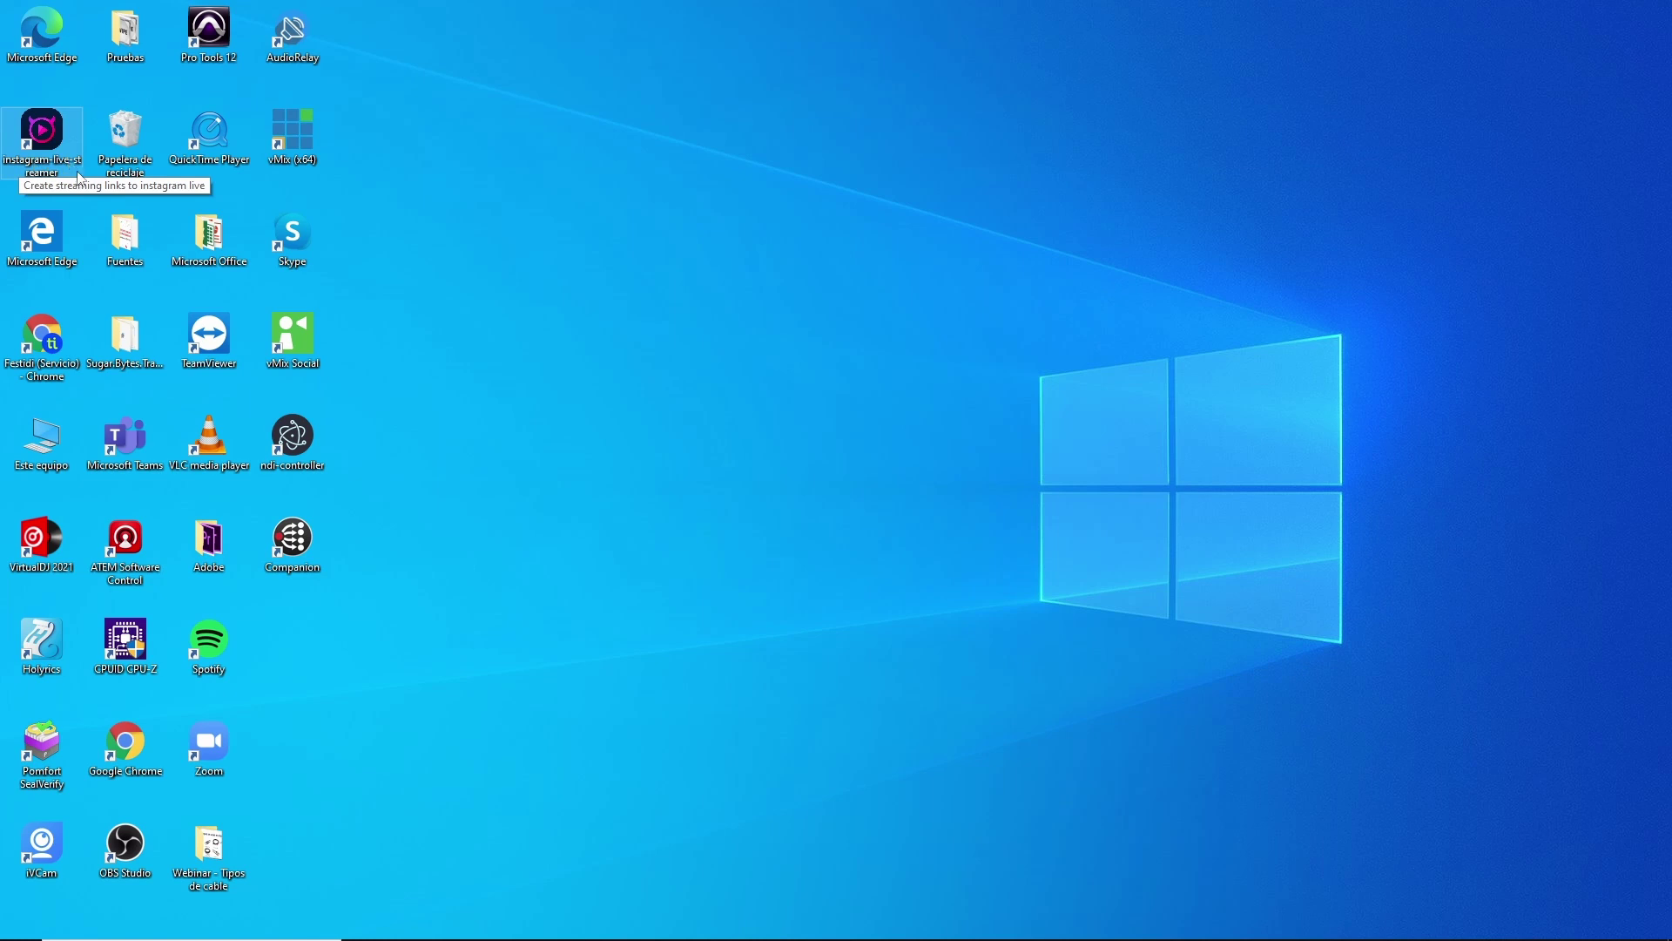
double_click(47, 146)
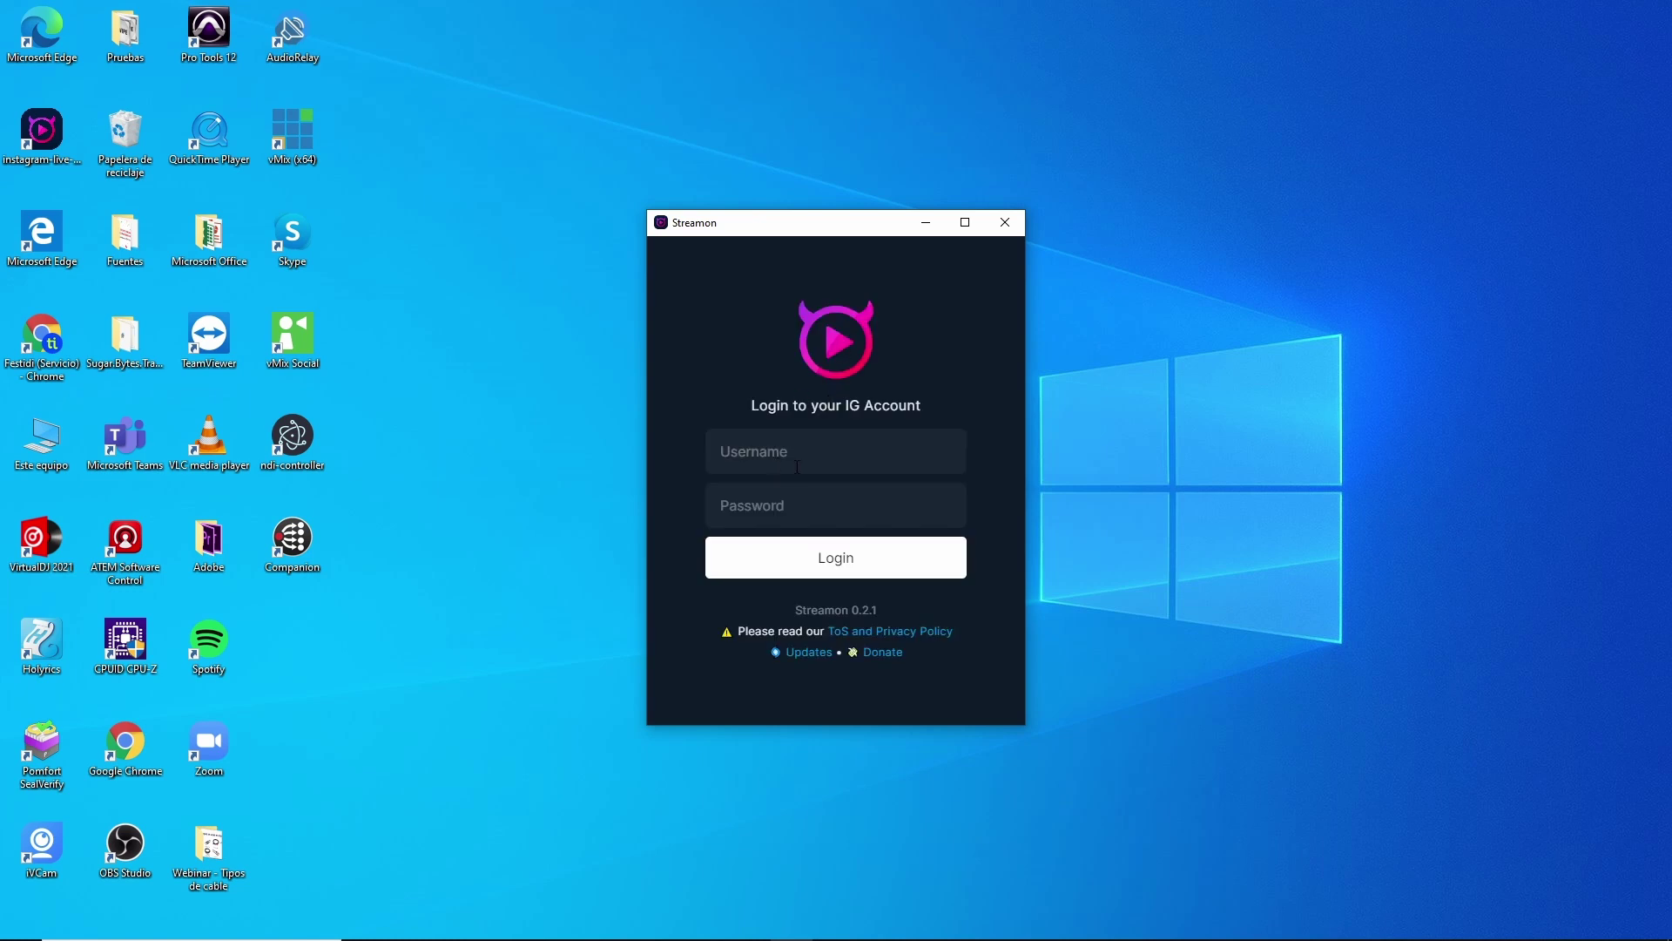
Log in to the Instagram account in Streamon by entering the account's username and password
click(751, 451)
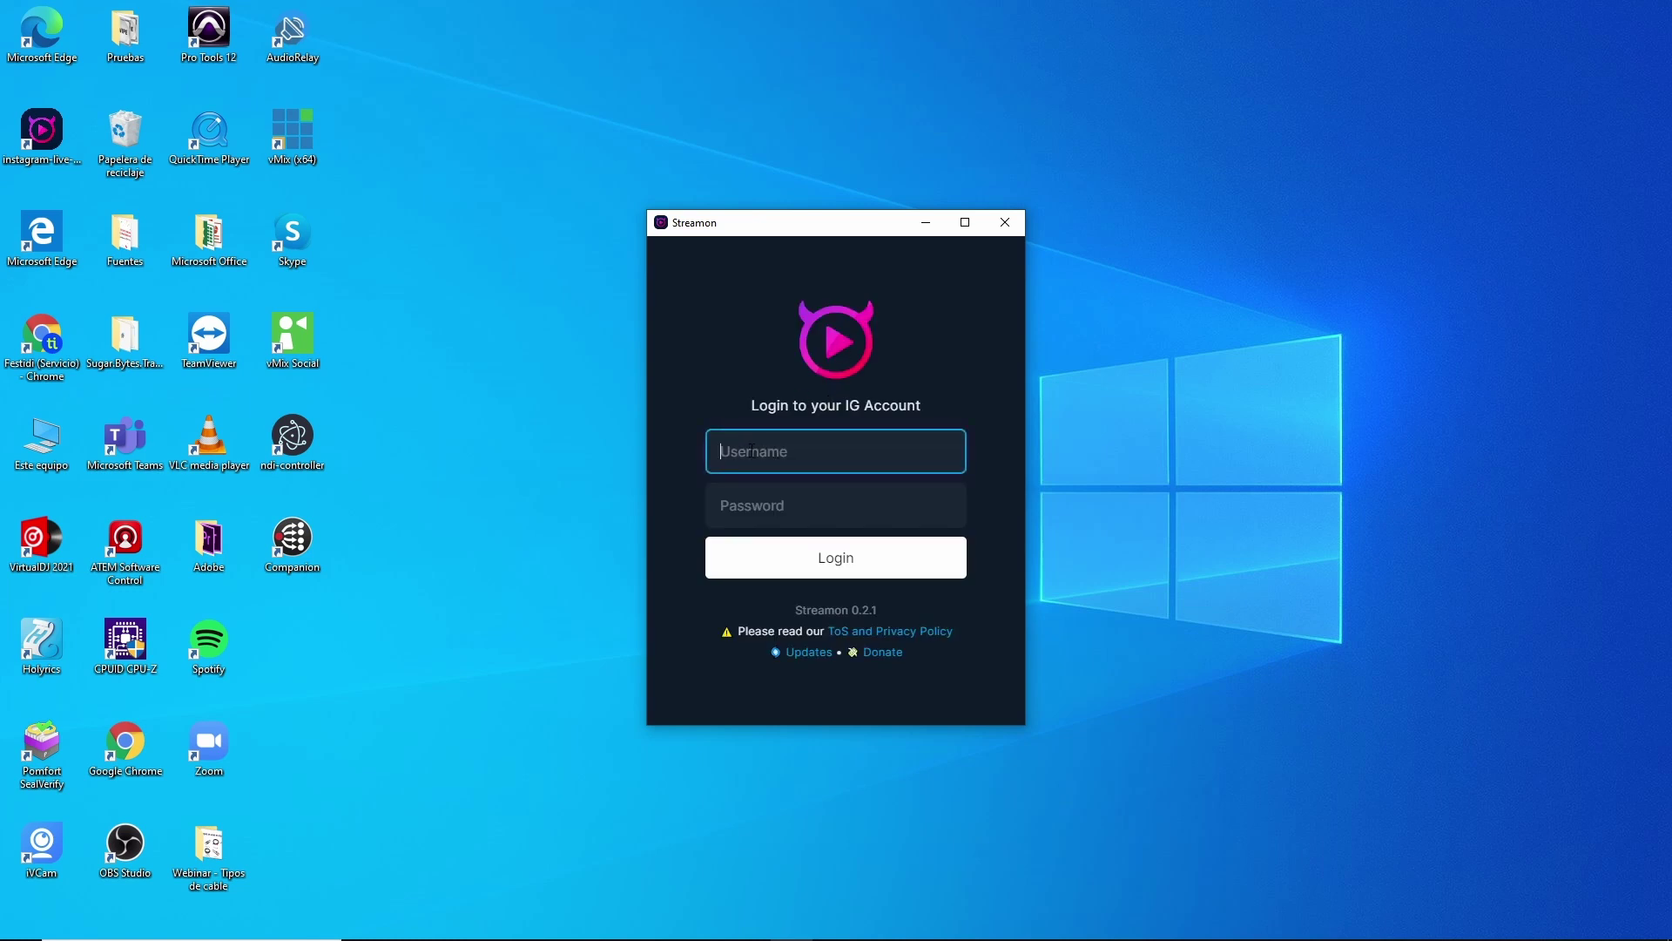
text(festidi.eventos)
click(790, 504)
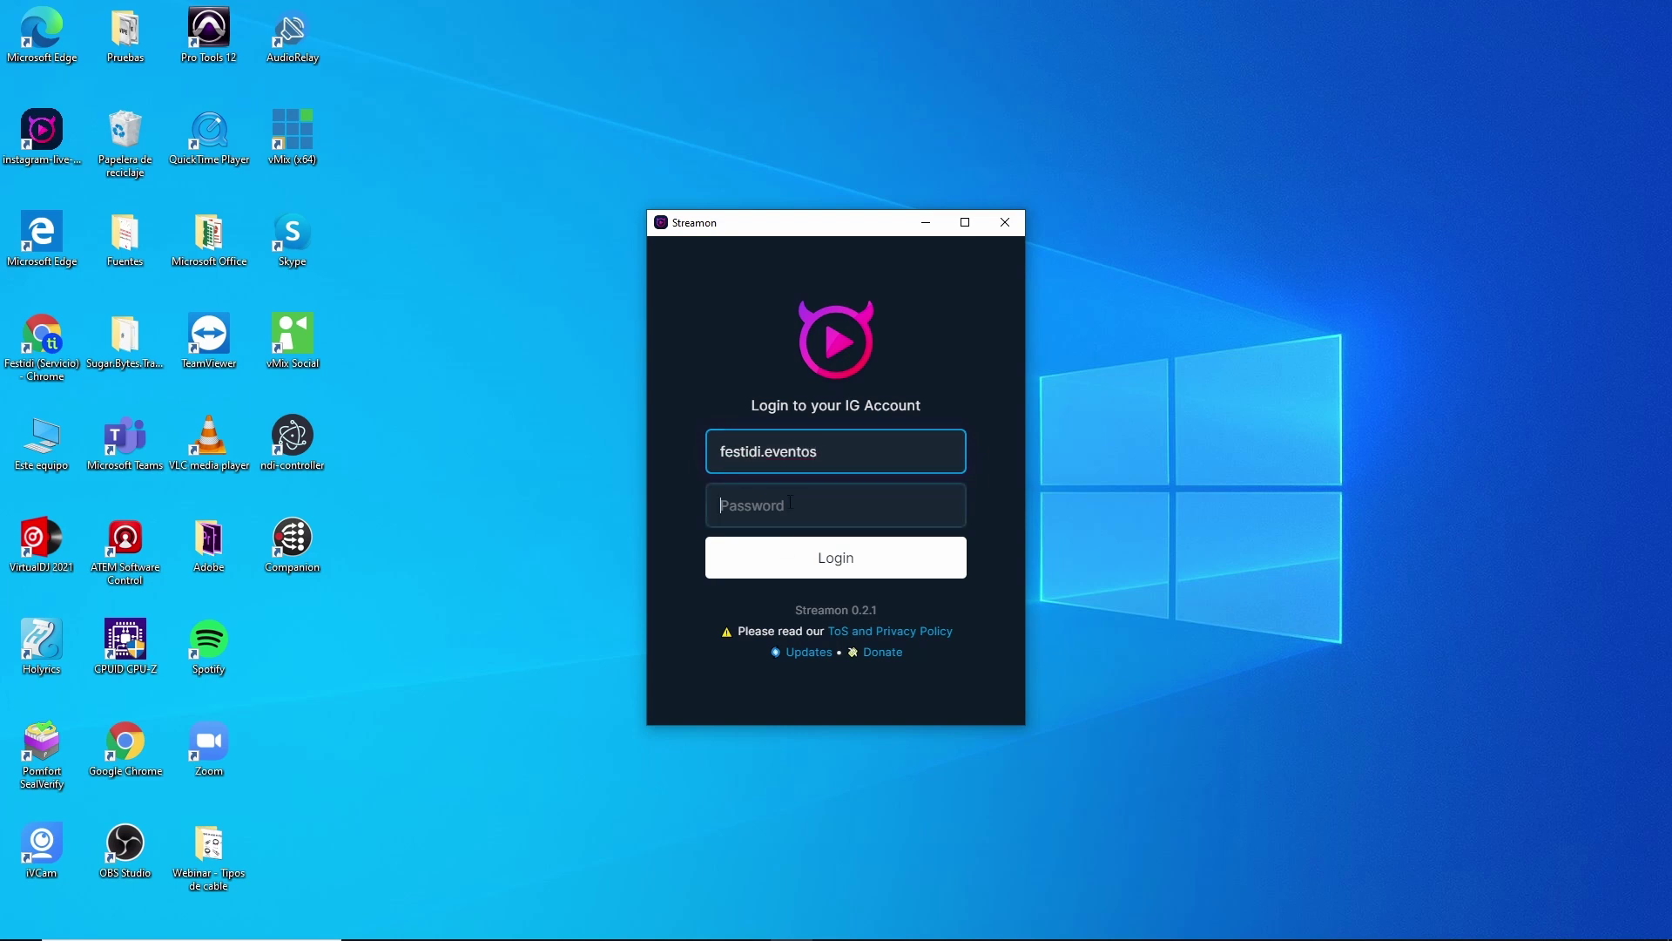
text(•••••••••••••)
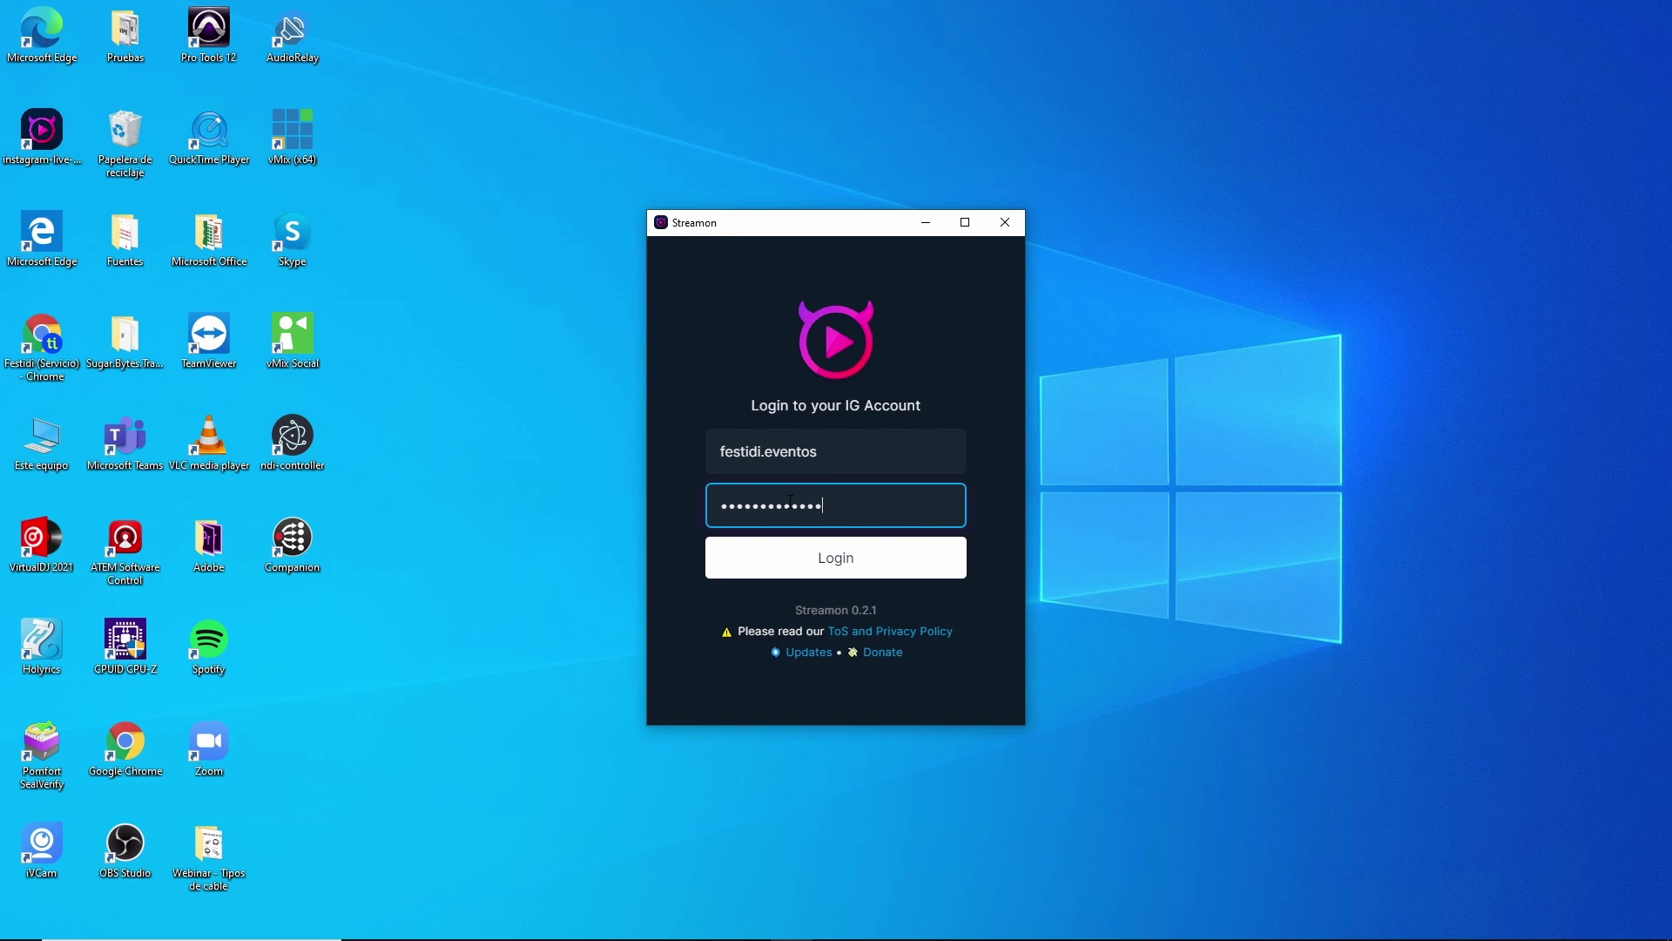
text(••)
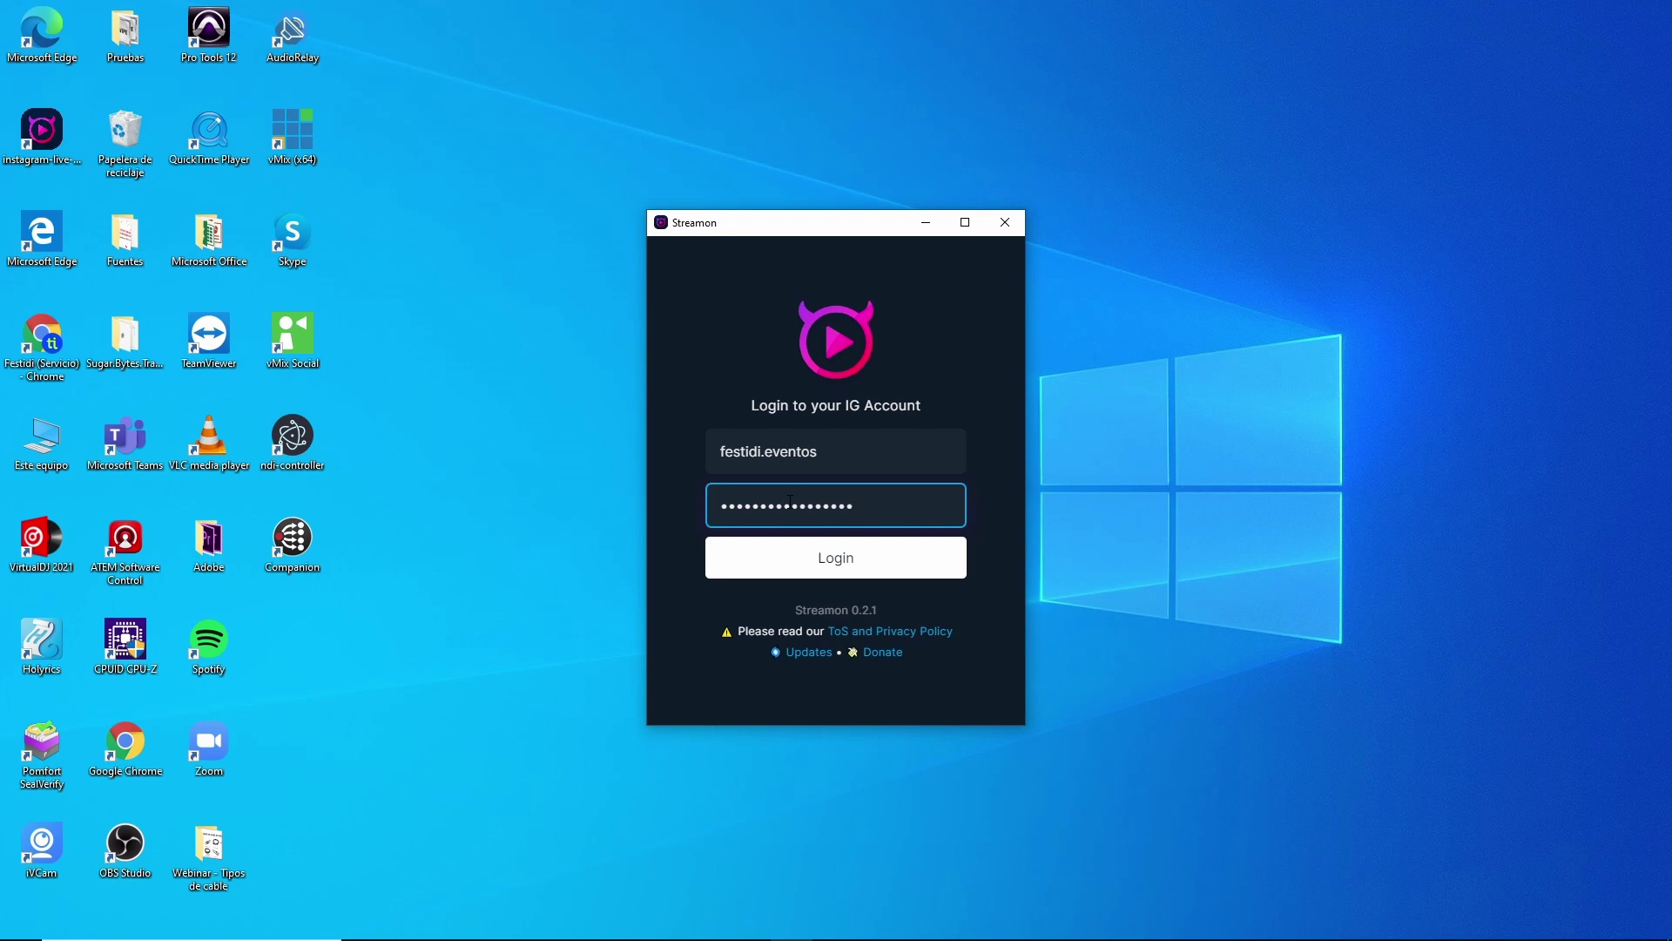
click(834, 564)
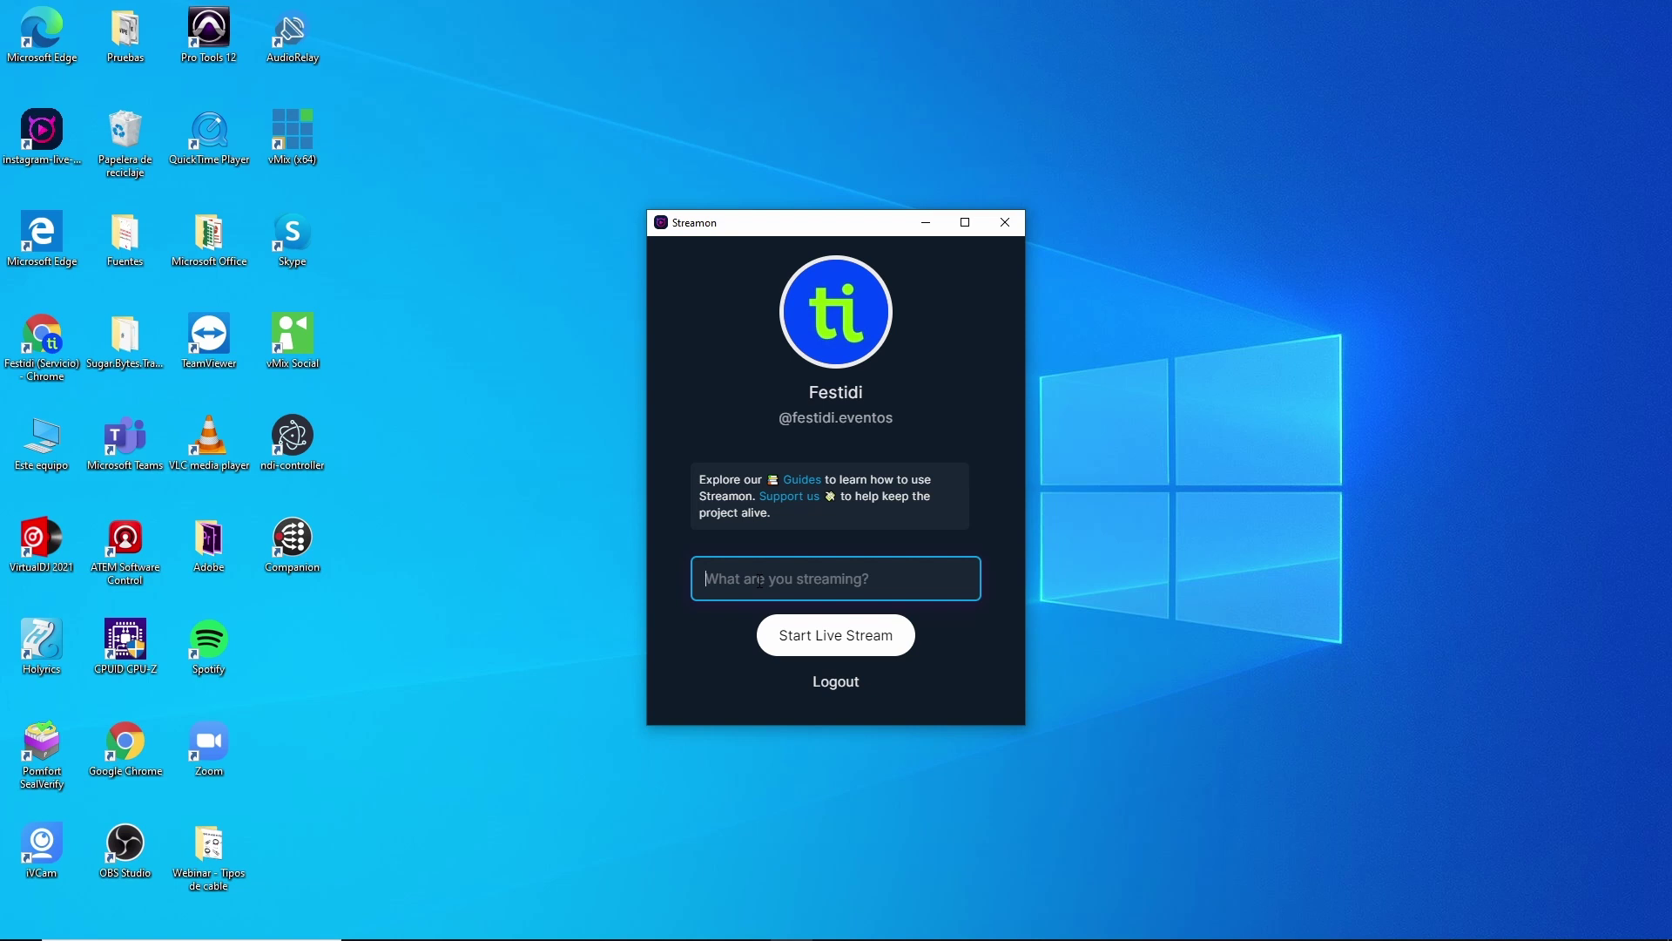
Create a live stream titled "Prueba de Stream" and copy its stream URL
text(Prueba de Stream)
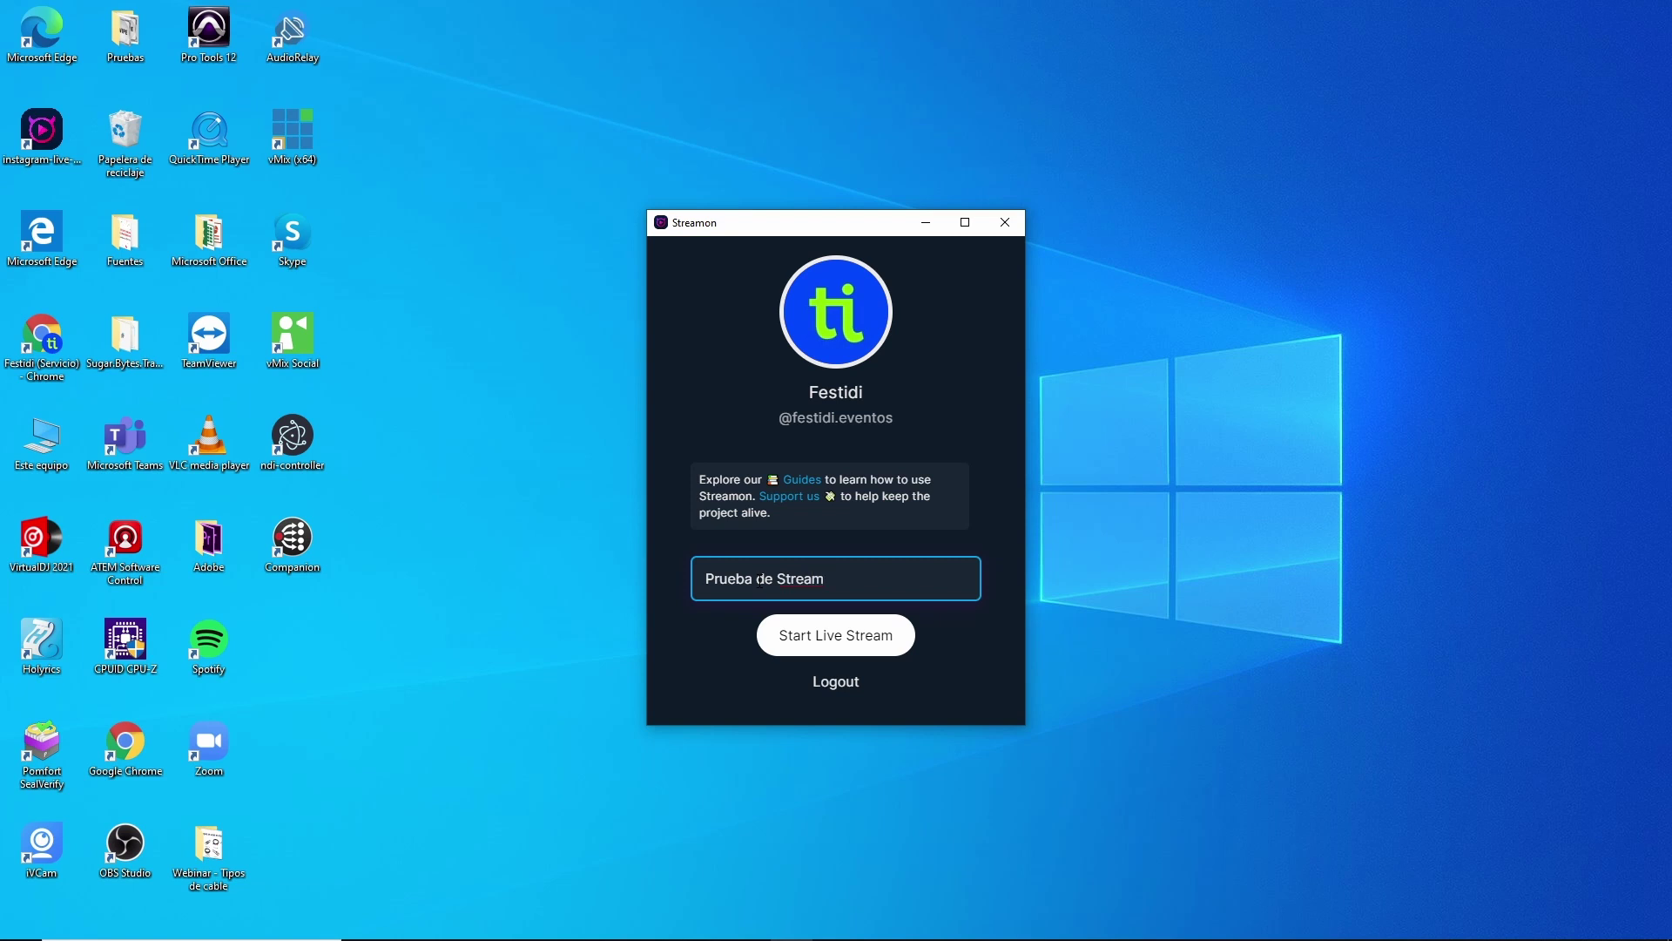
click(850, 640)
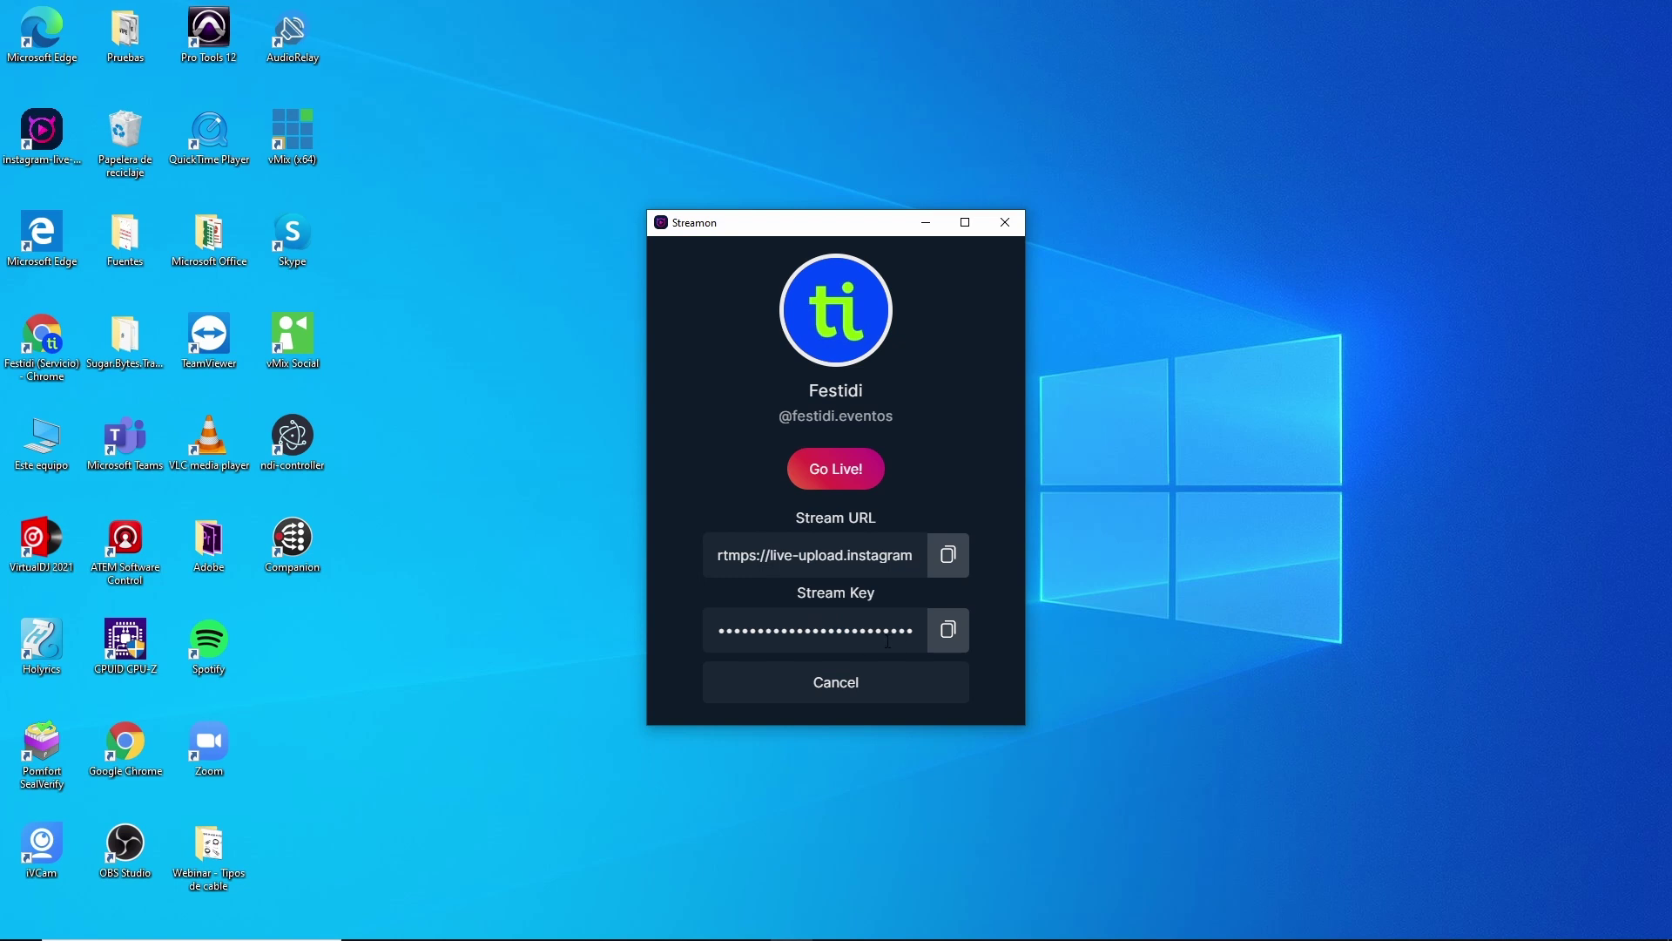
click(942, 562)
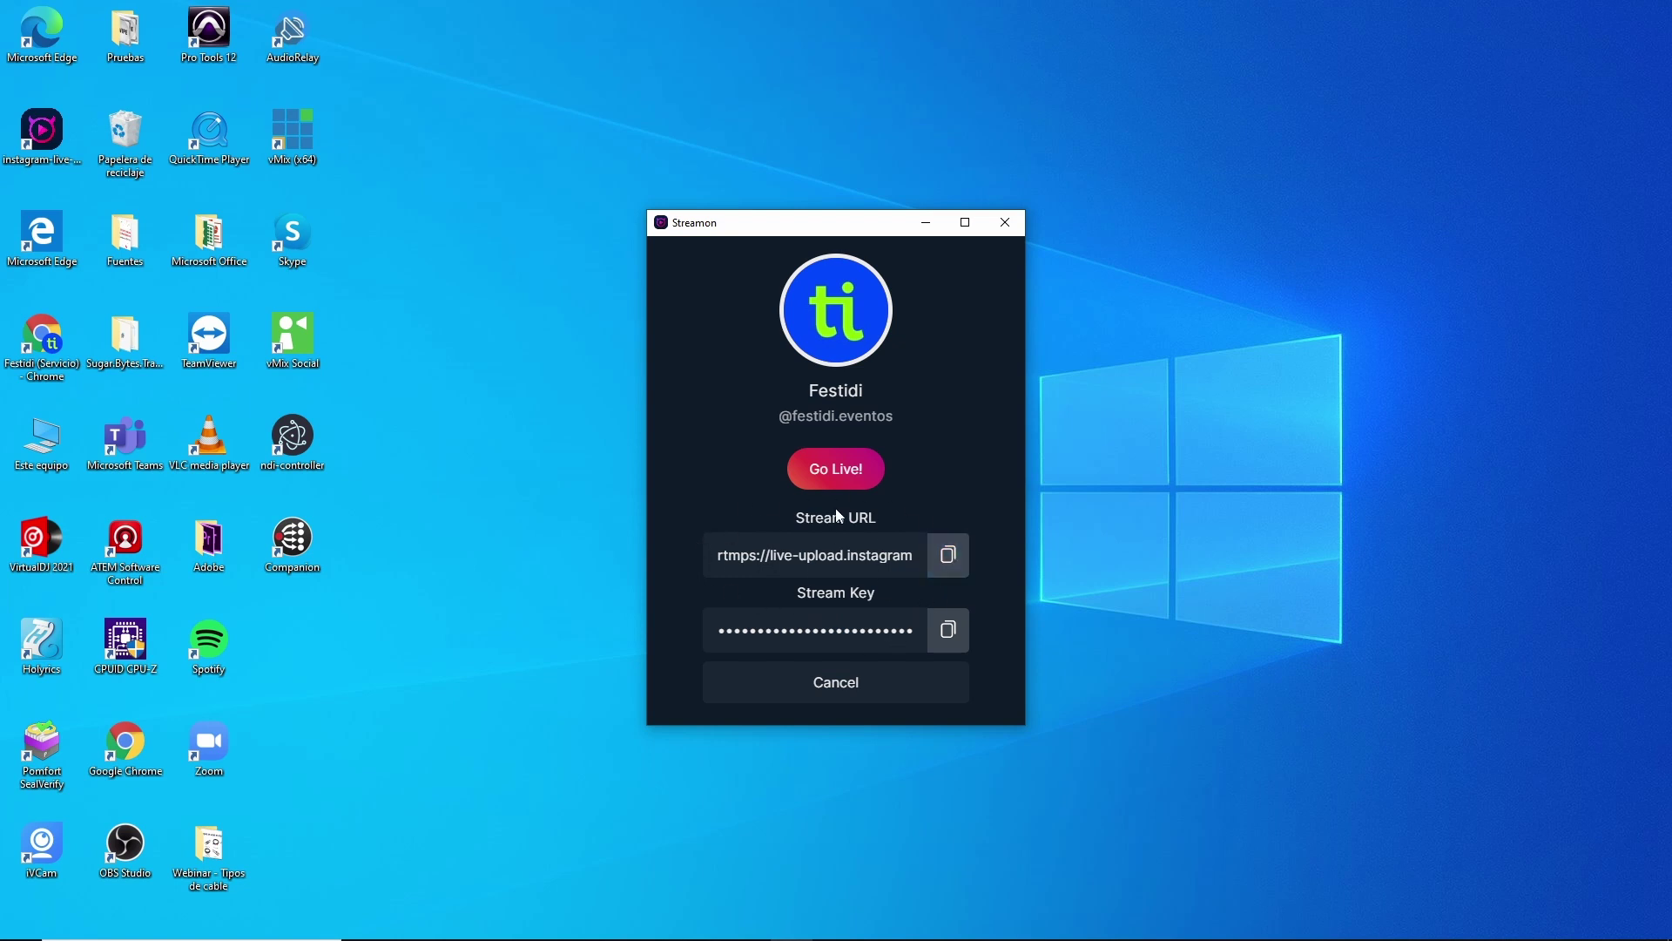
click(949, 563)
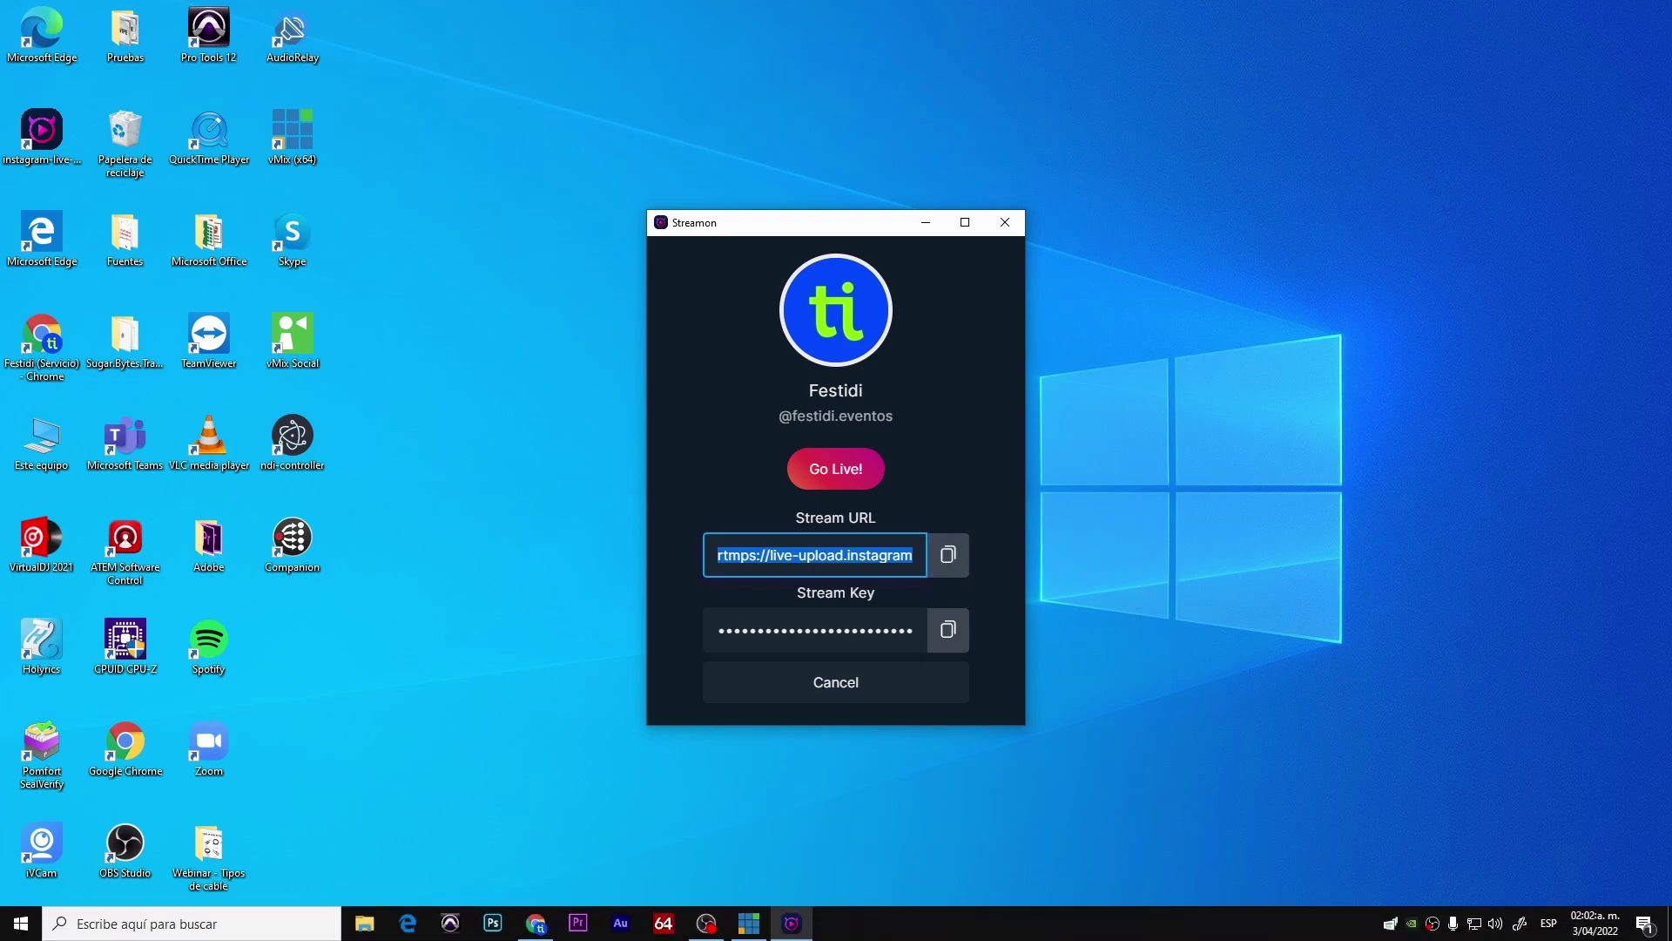
Switch to vMix and set the custom RTMP server's URL to rtmps://live-upload.instagram.com:443/rtmp/ in the streaming settings
click(749, 923)
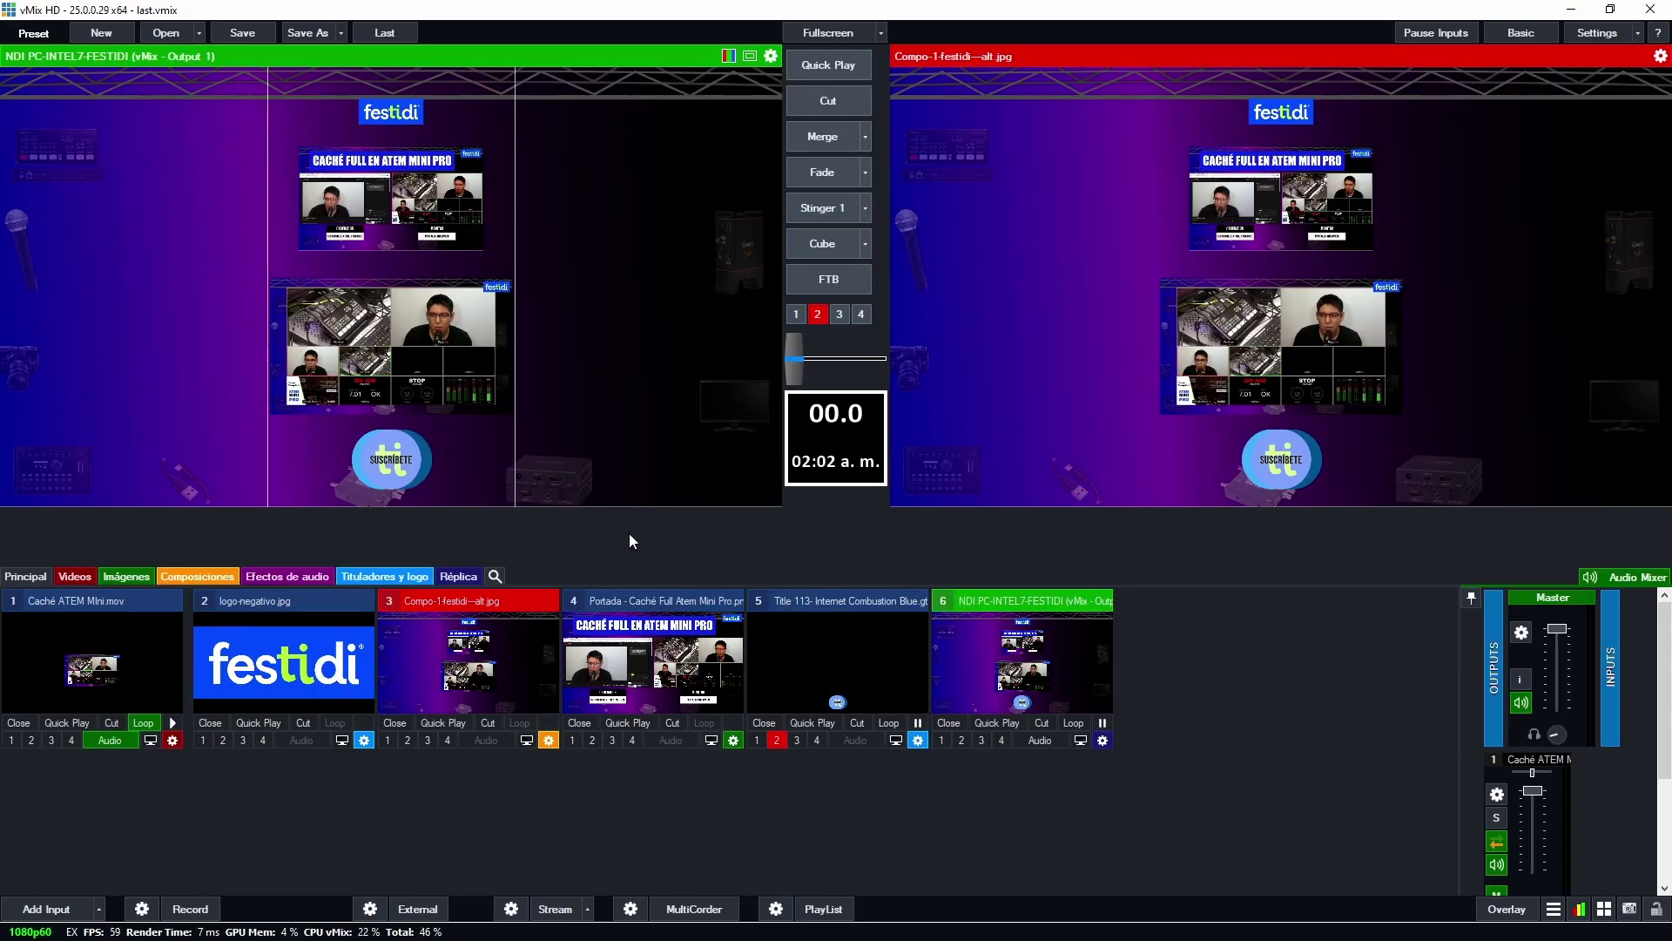
click(511, 908)
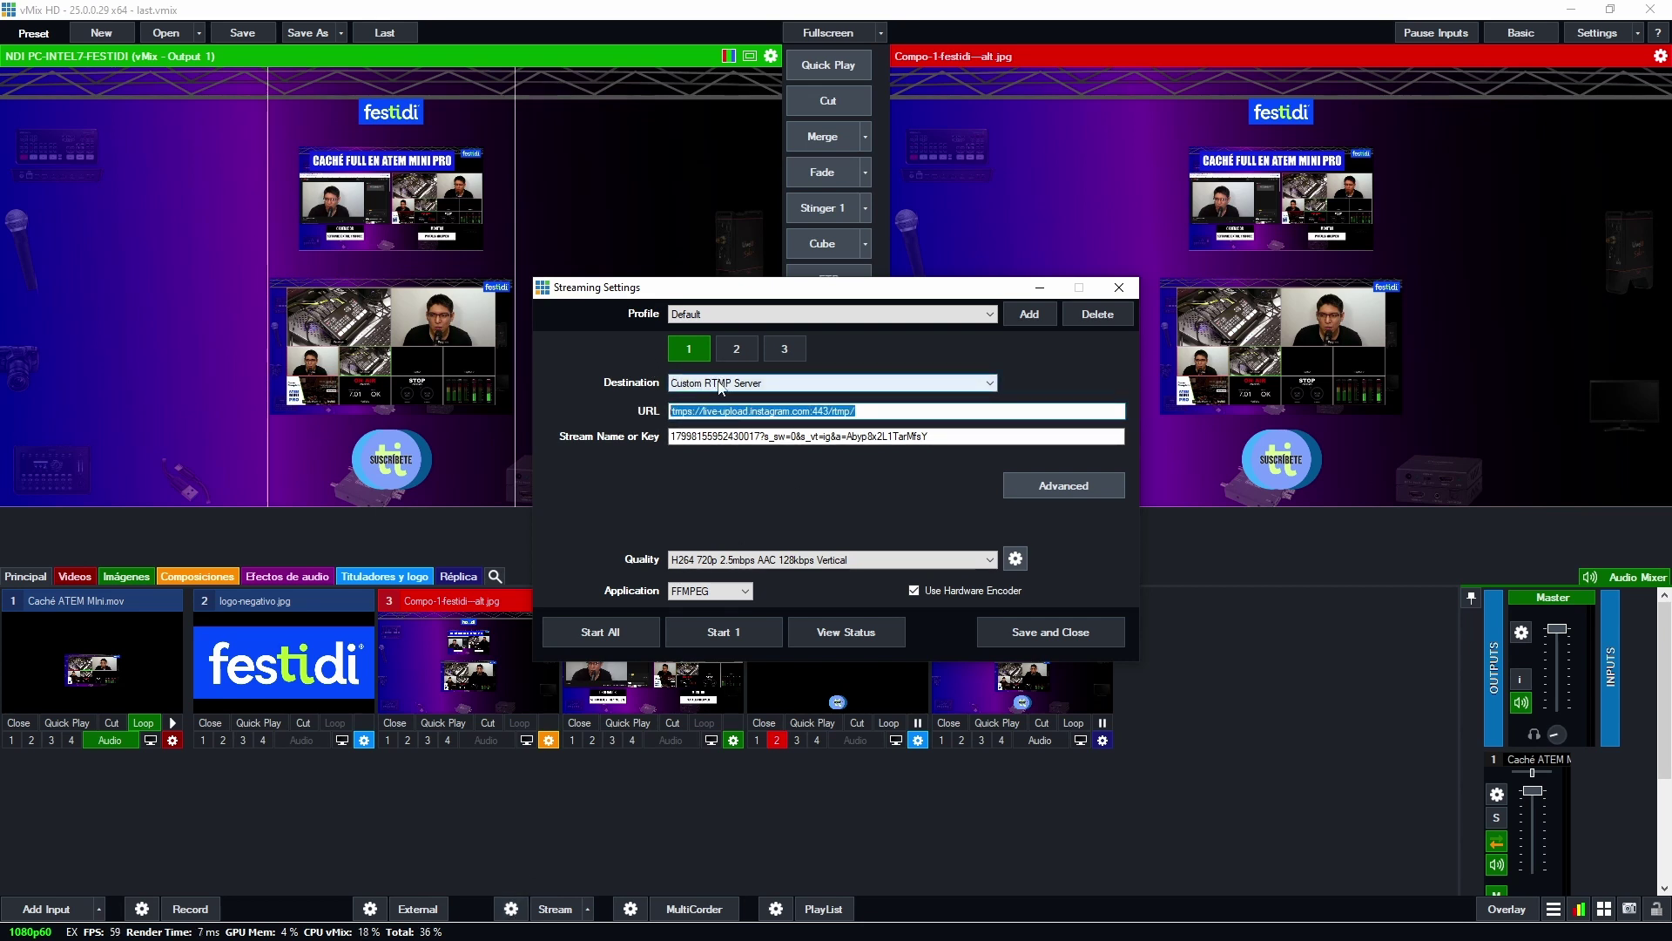
click(839, 410)
Replace the stream name or key in vMix's streaming settings with the stream key copied from Streamon
click(937, 438)
key(ctrl+a)
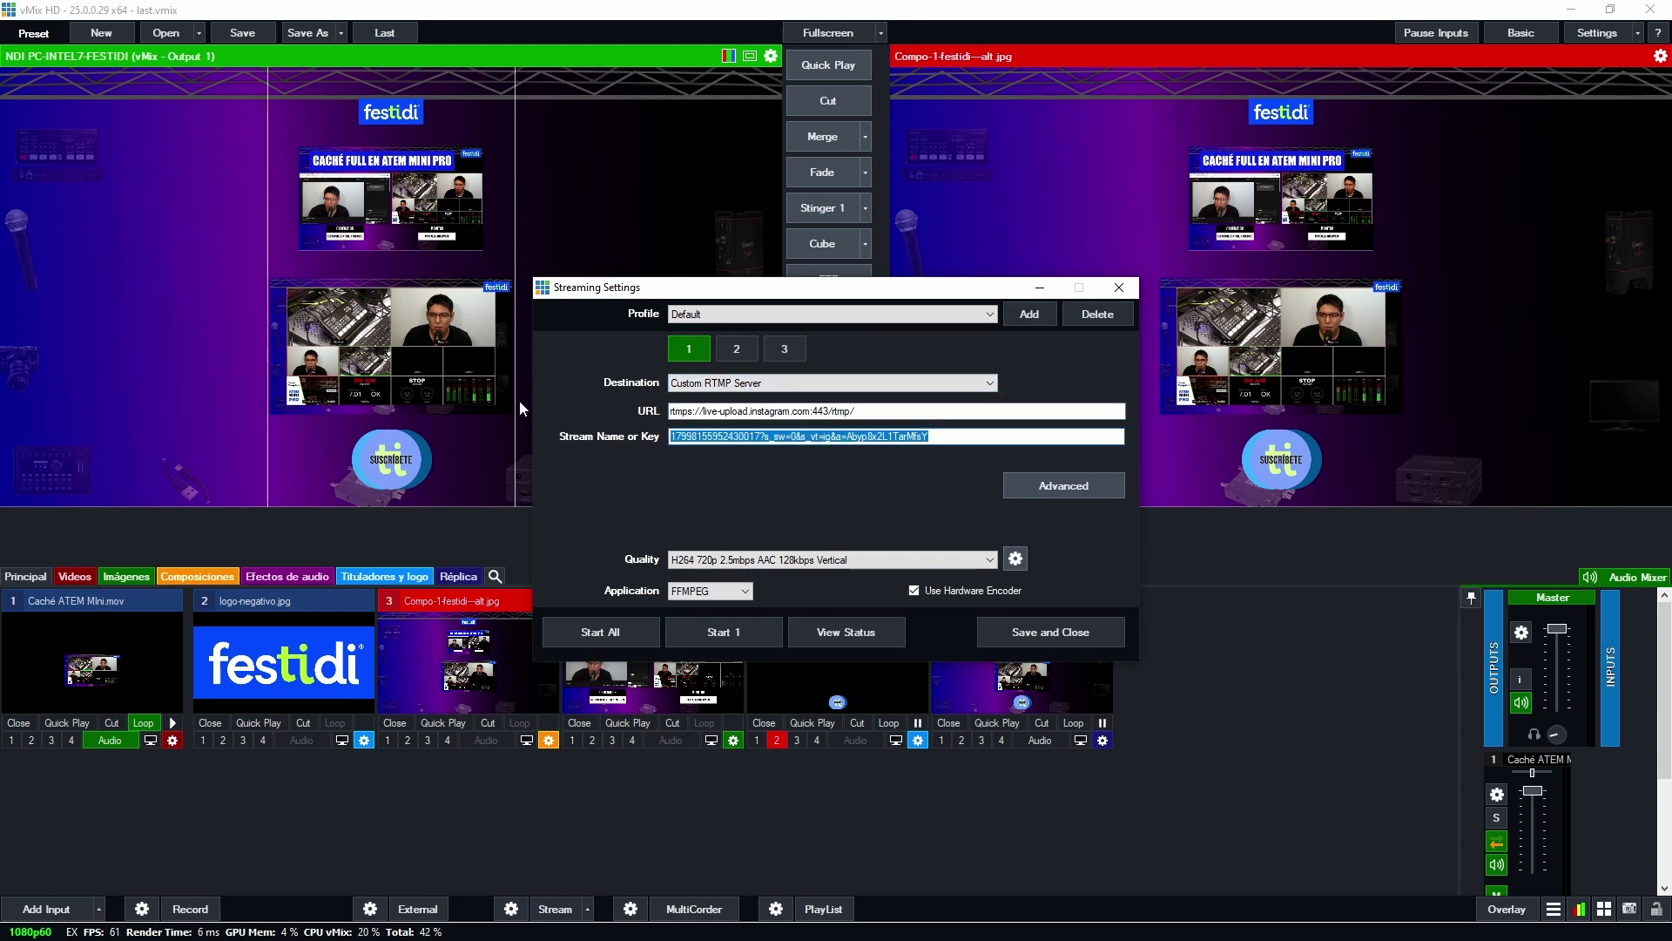
key(BackSpace)
key(alt+Tab)
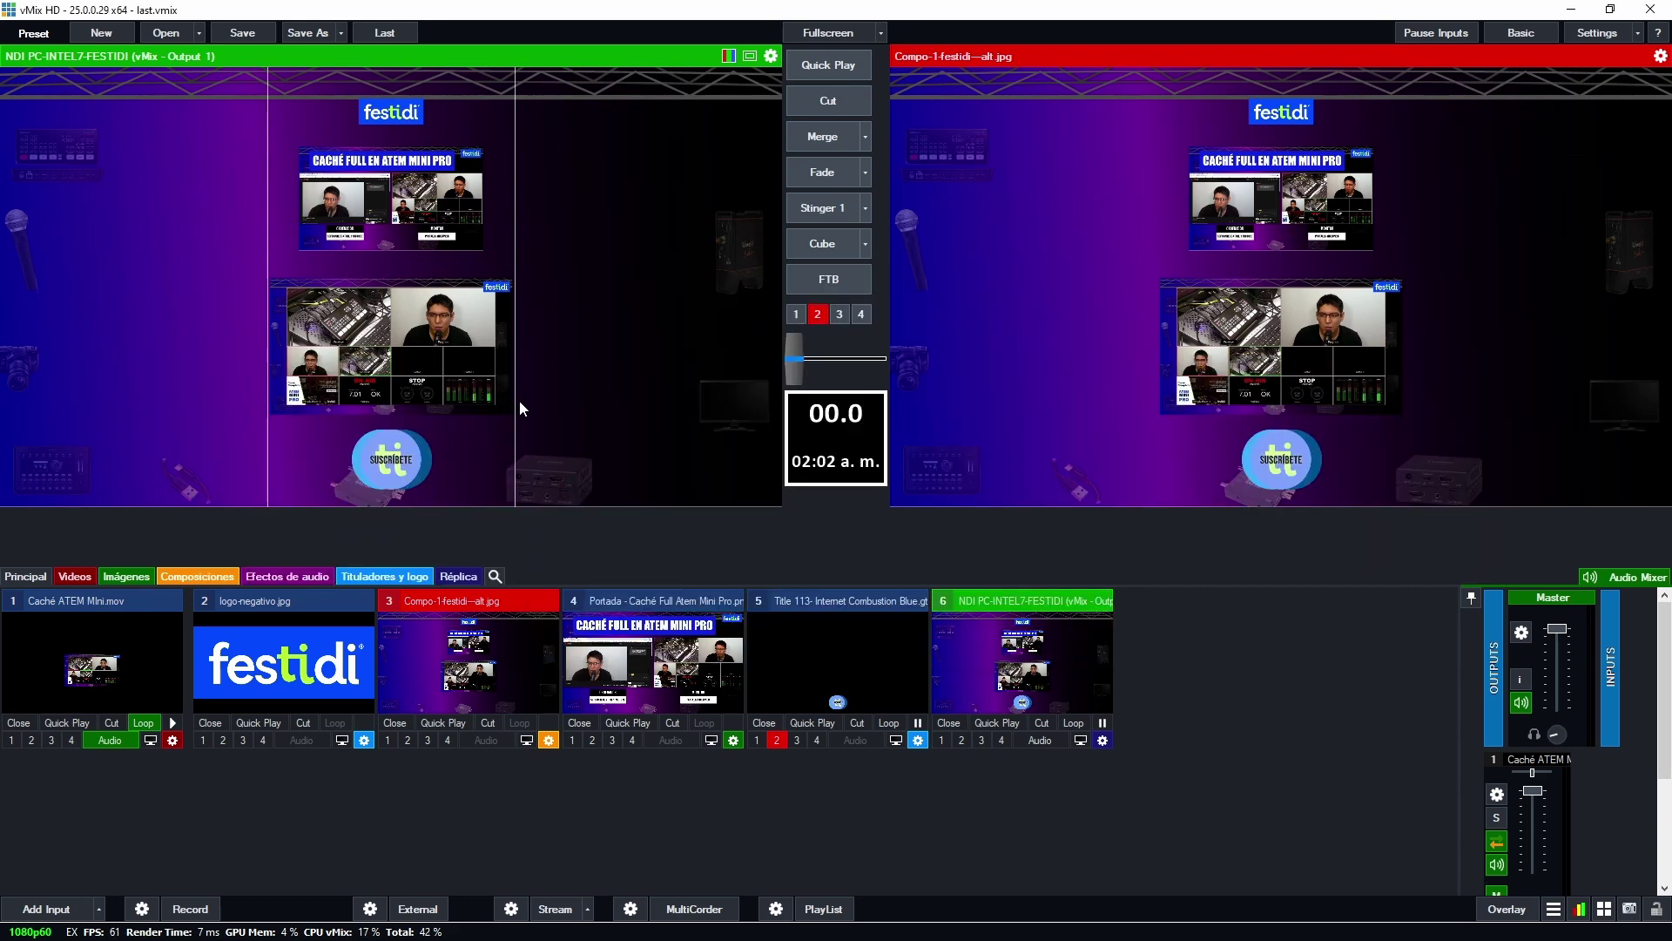
key(alt+Tab)
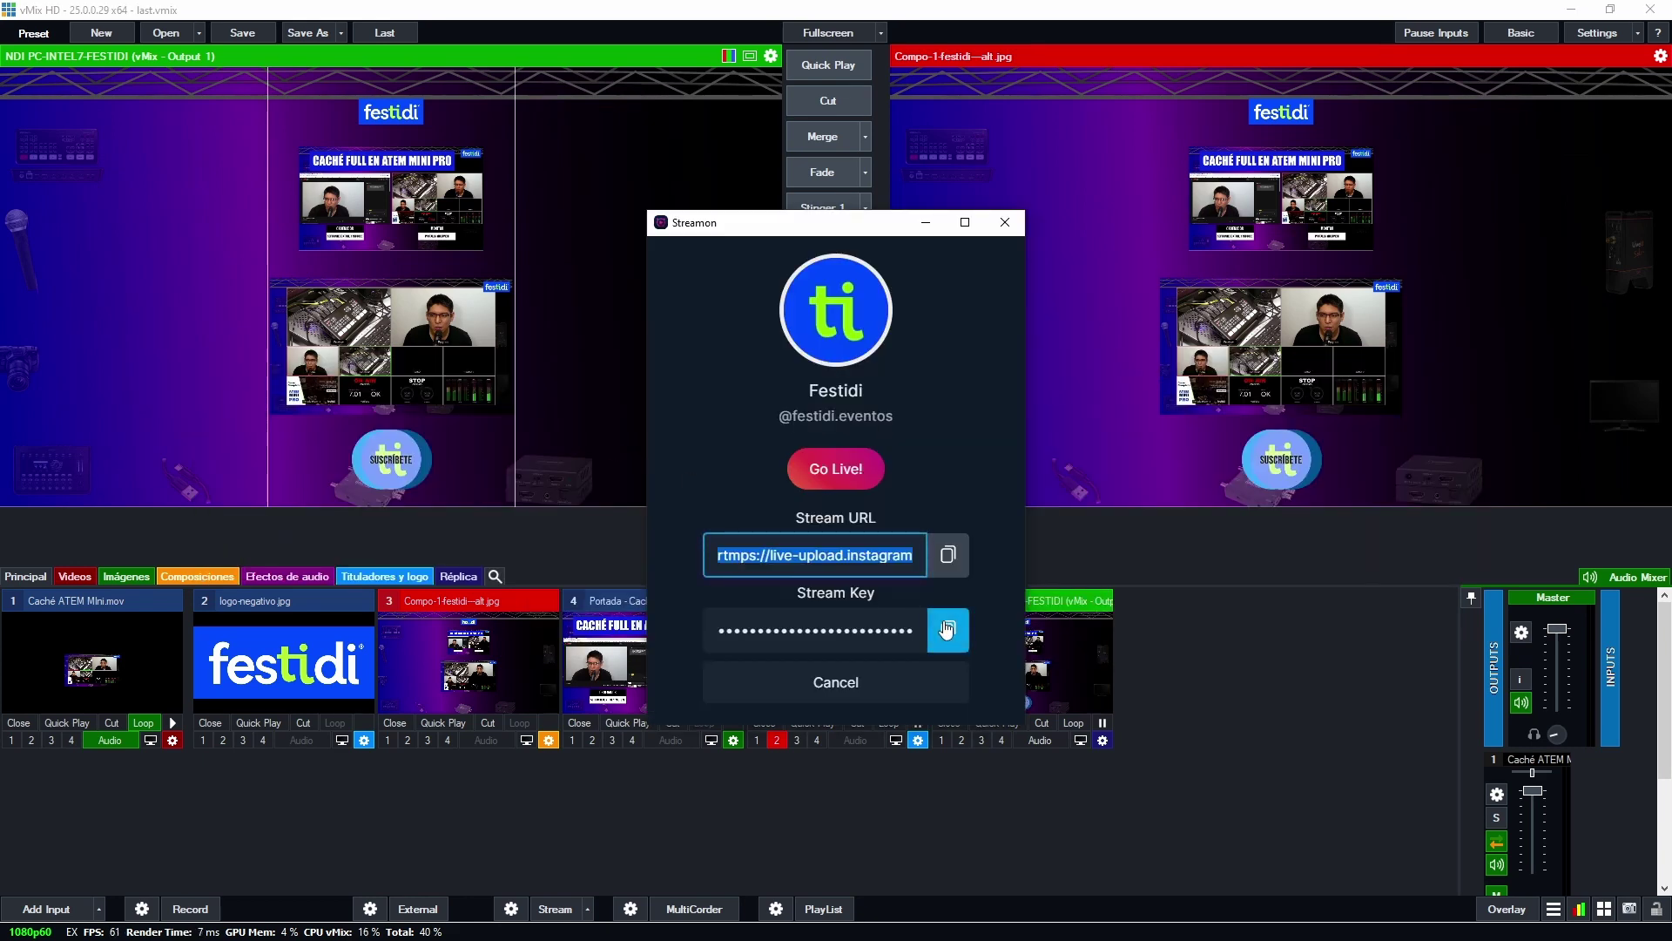
click(948, 630)
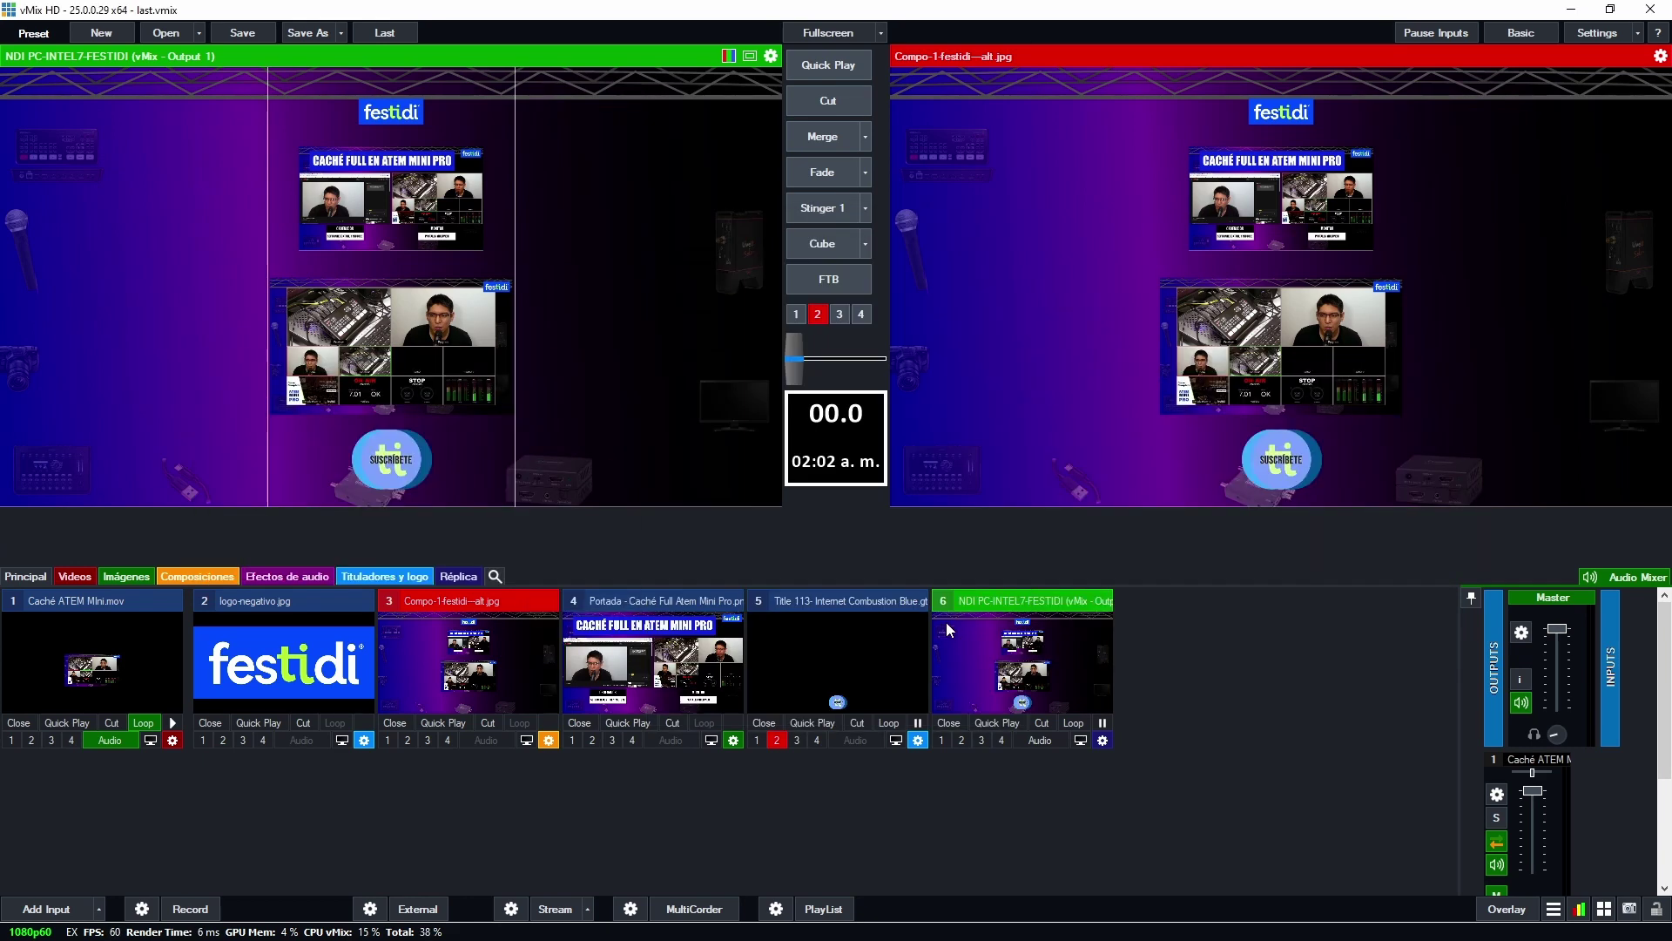
key(alt+Tab)
key(alt+Tab)
right_click(848, 436)
click(901, 510)
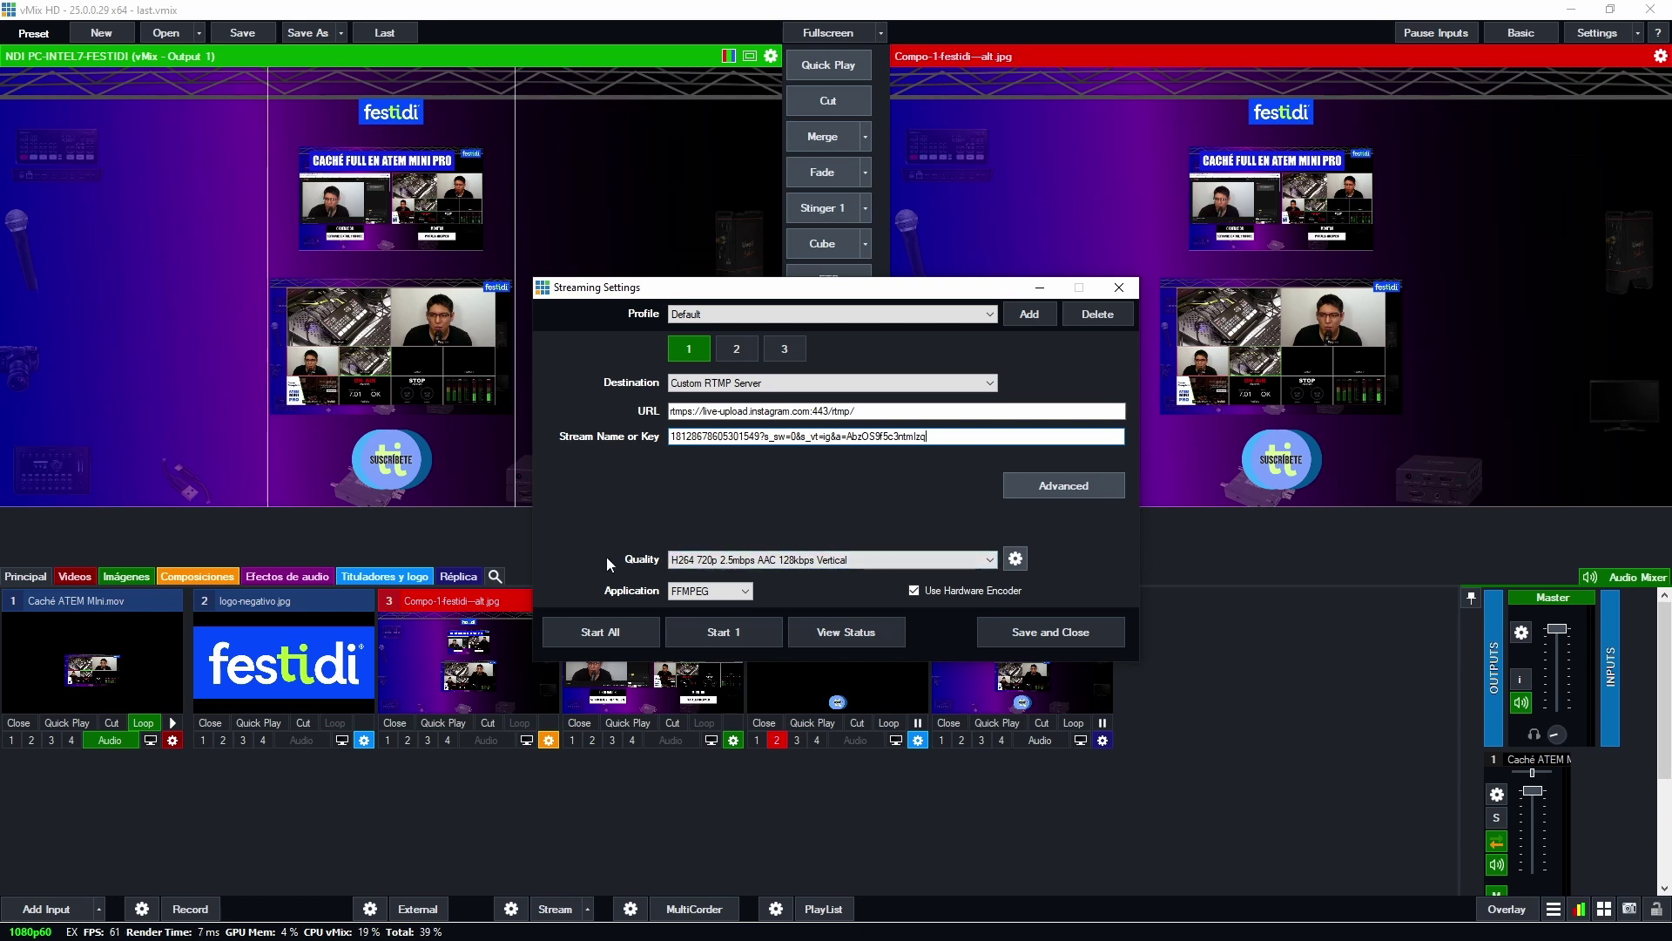
Choose the Vertical (9:16) aspect ratio in the streaming quality, then save both the quality and the streaming settings
click(989, 559)
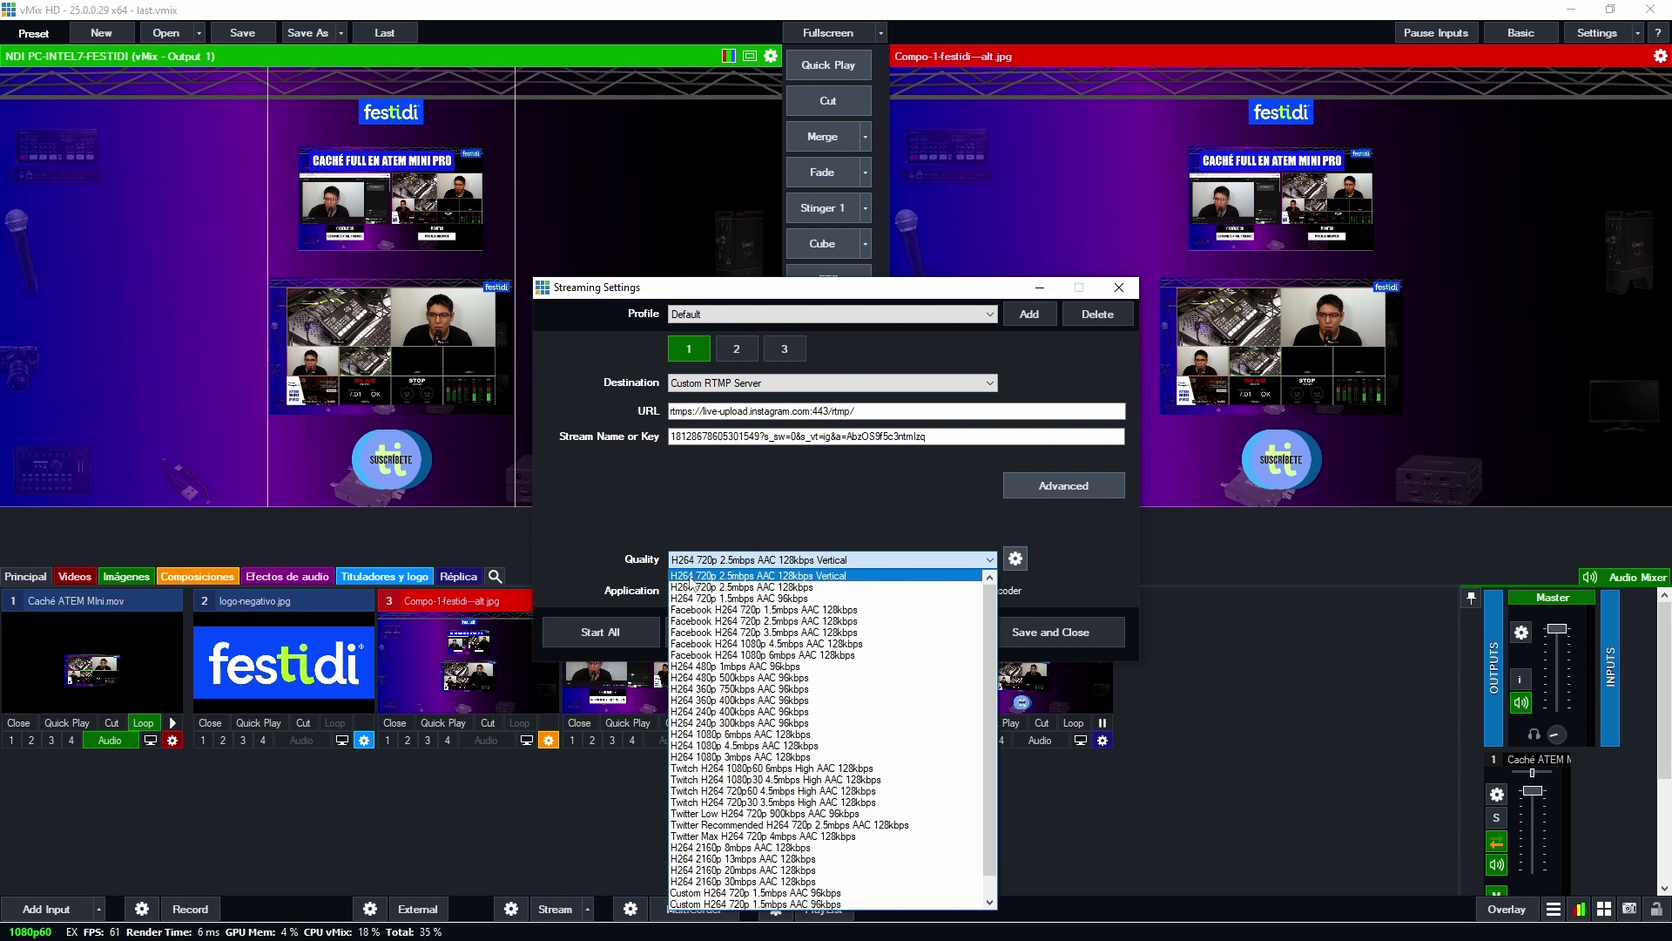
click(1016, 567)
click(1016, 562)
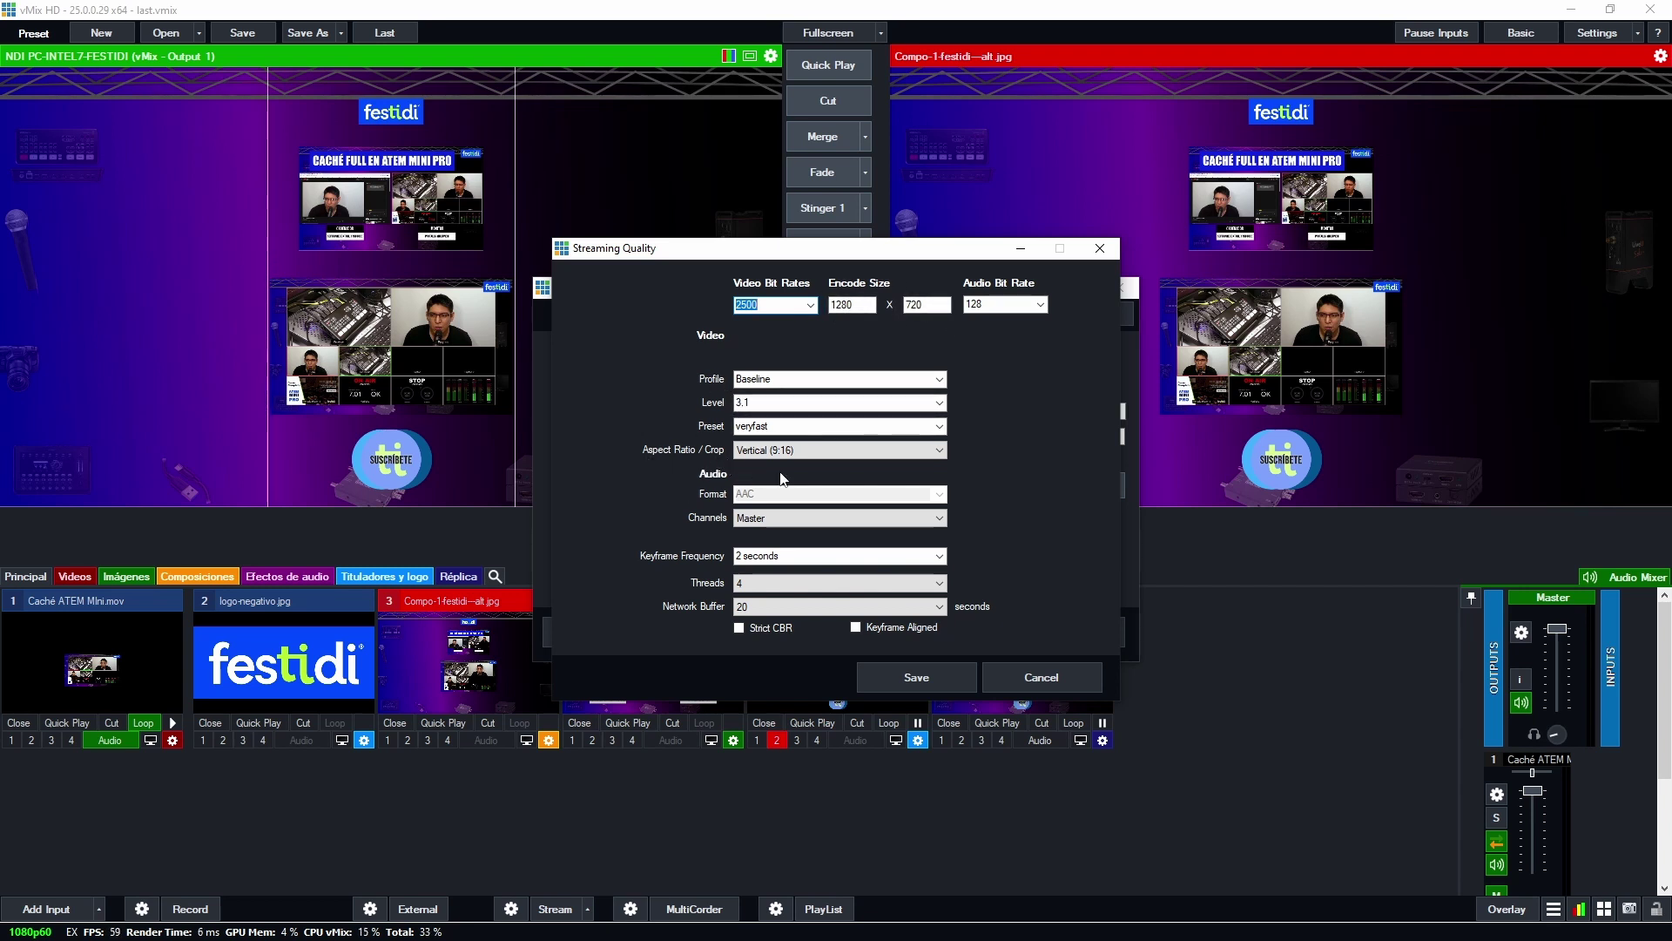
click(936, 451)
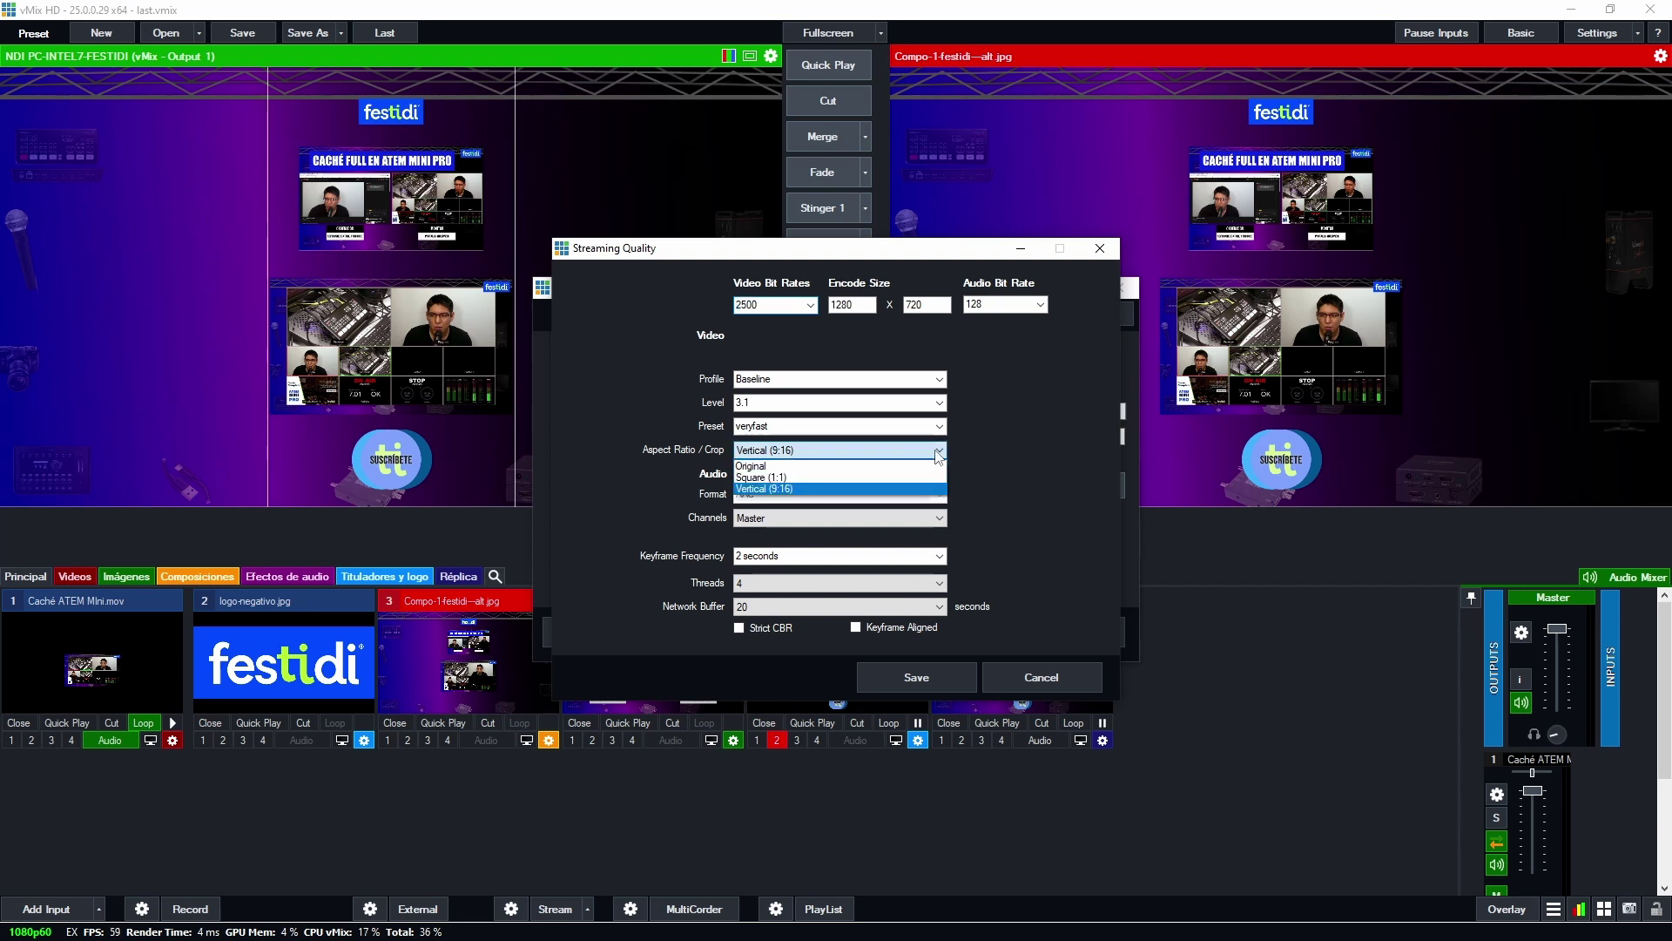
click(781, 490)
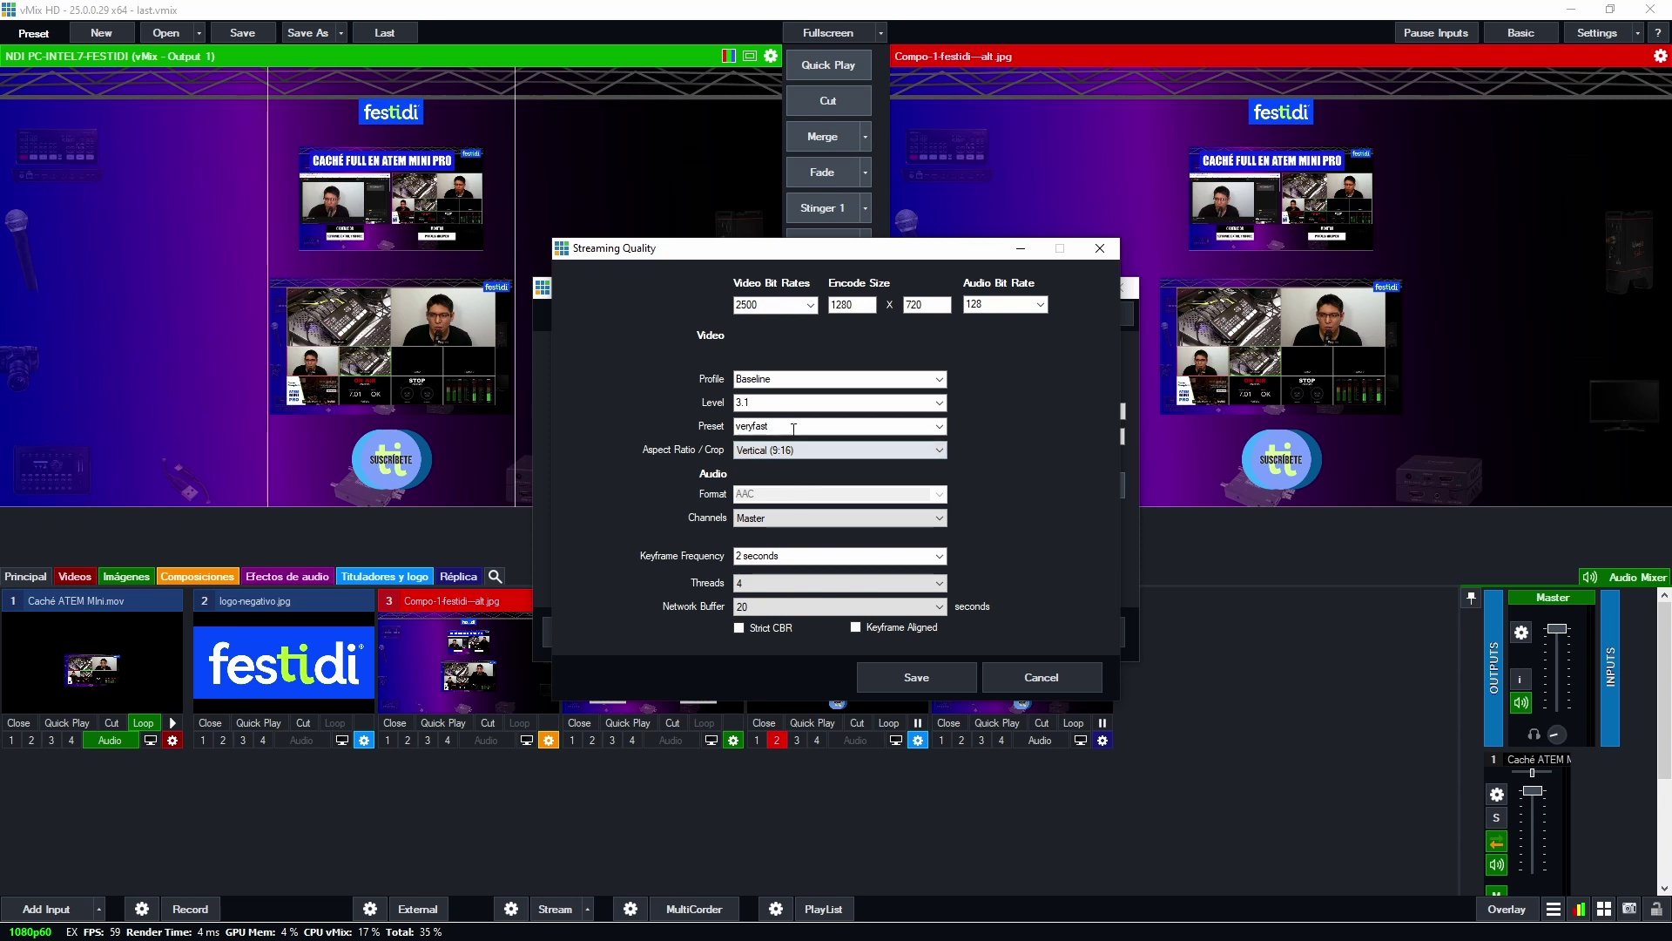
click(925, 683)
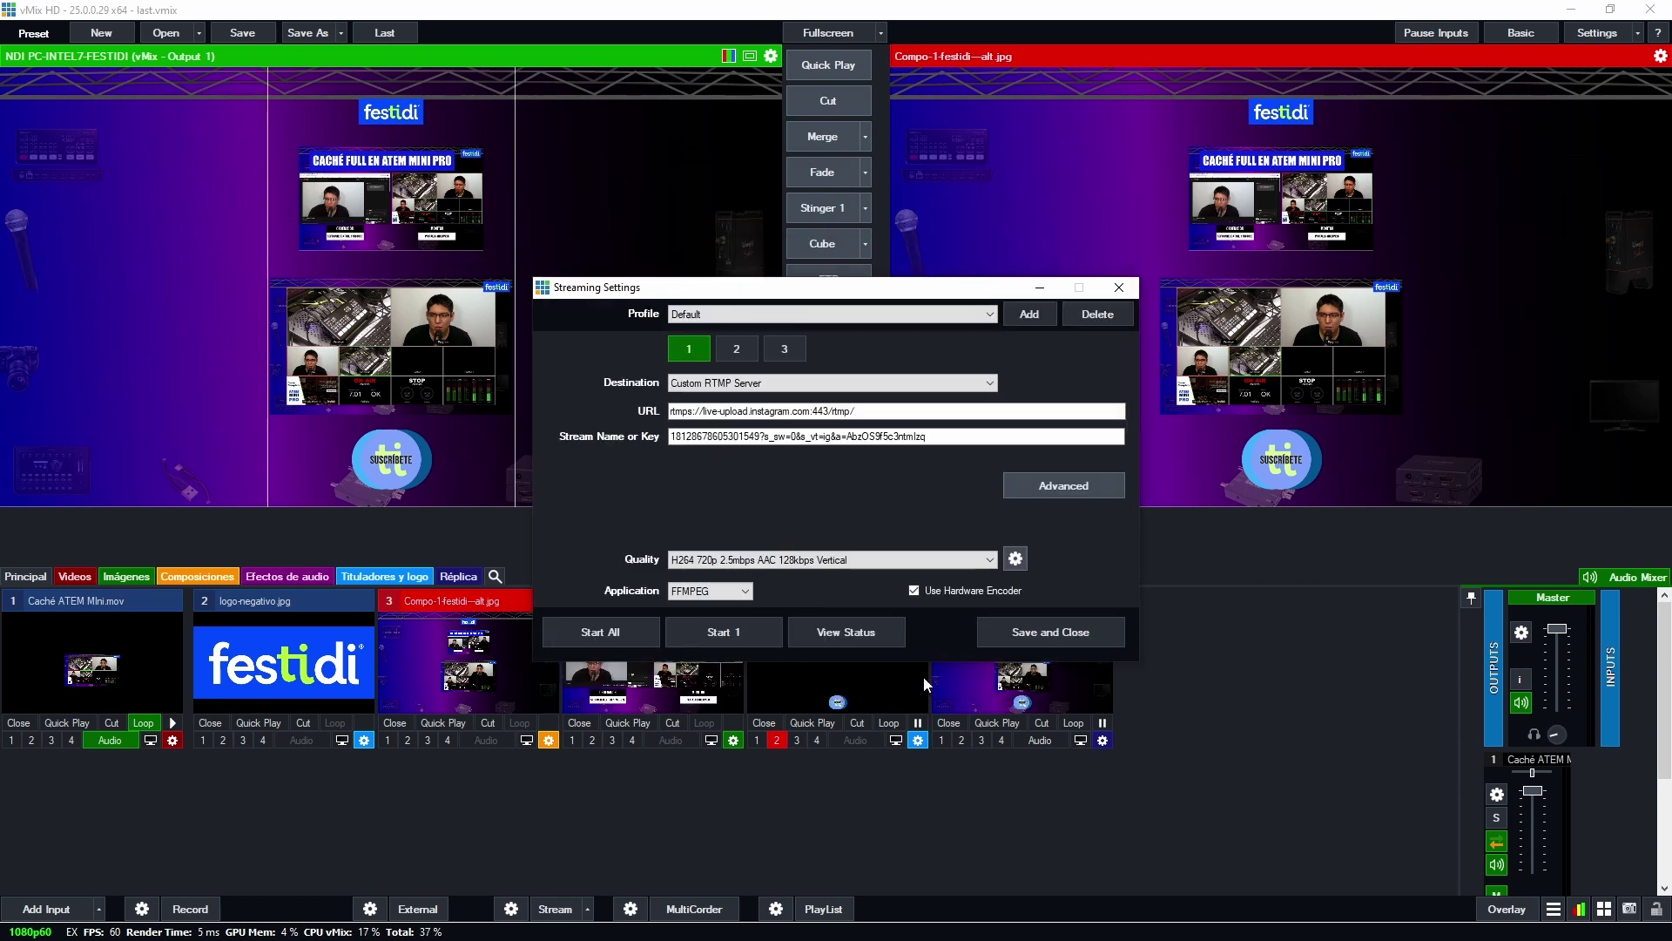
click(1053, 633)
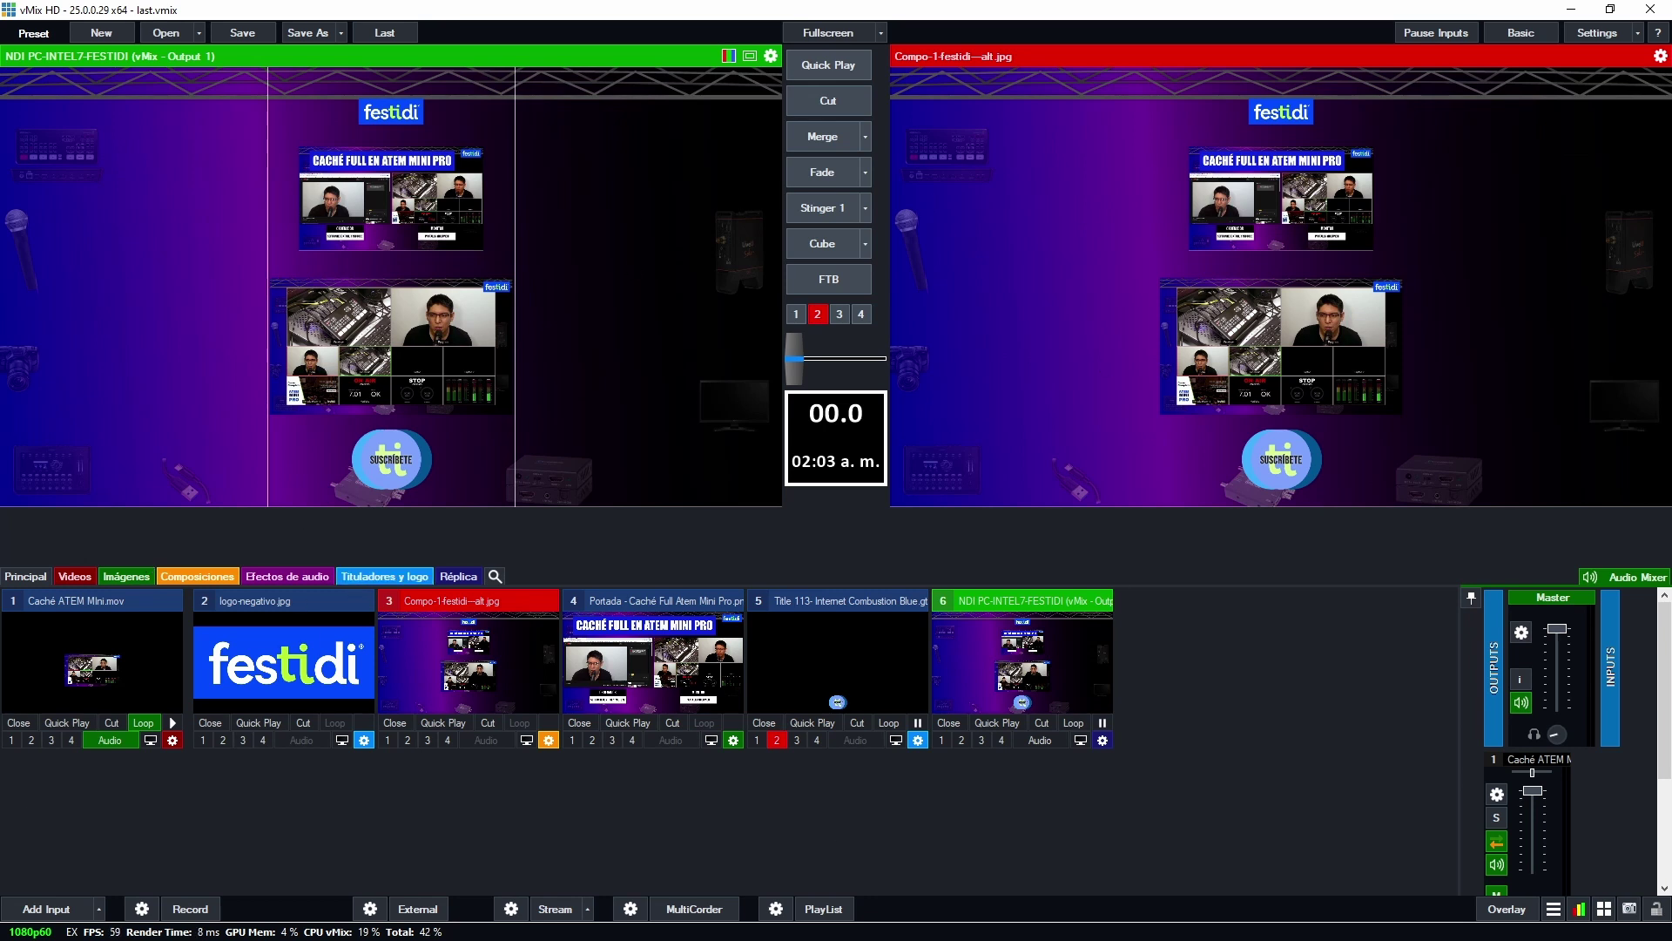
Show the Videos input category and start playback of Caché ATEM Mini.mov
click(77, 576)
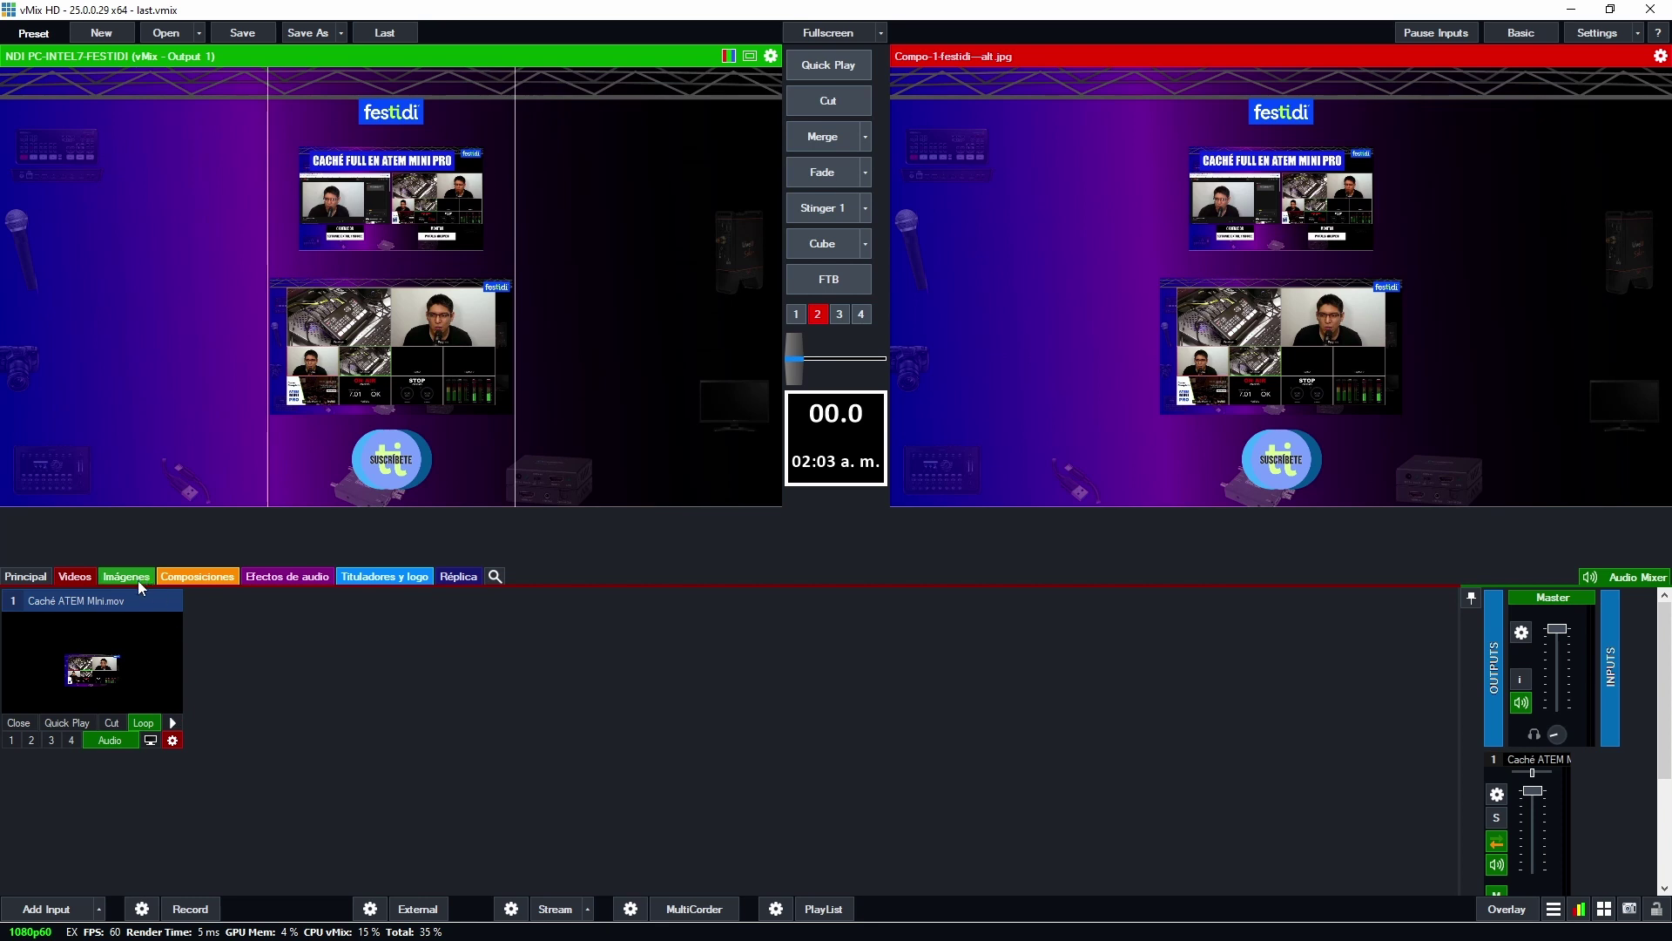
click(173, 723)
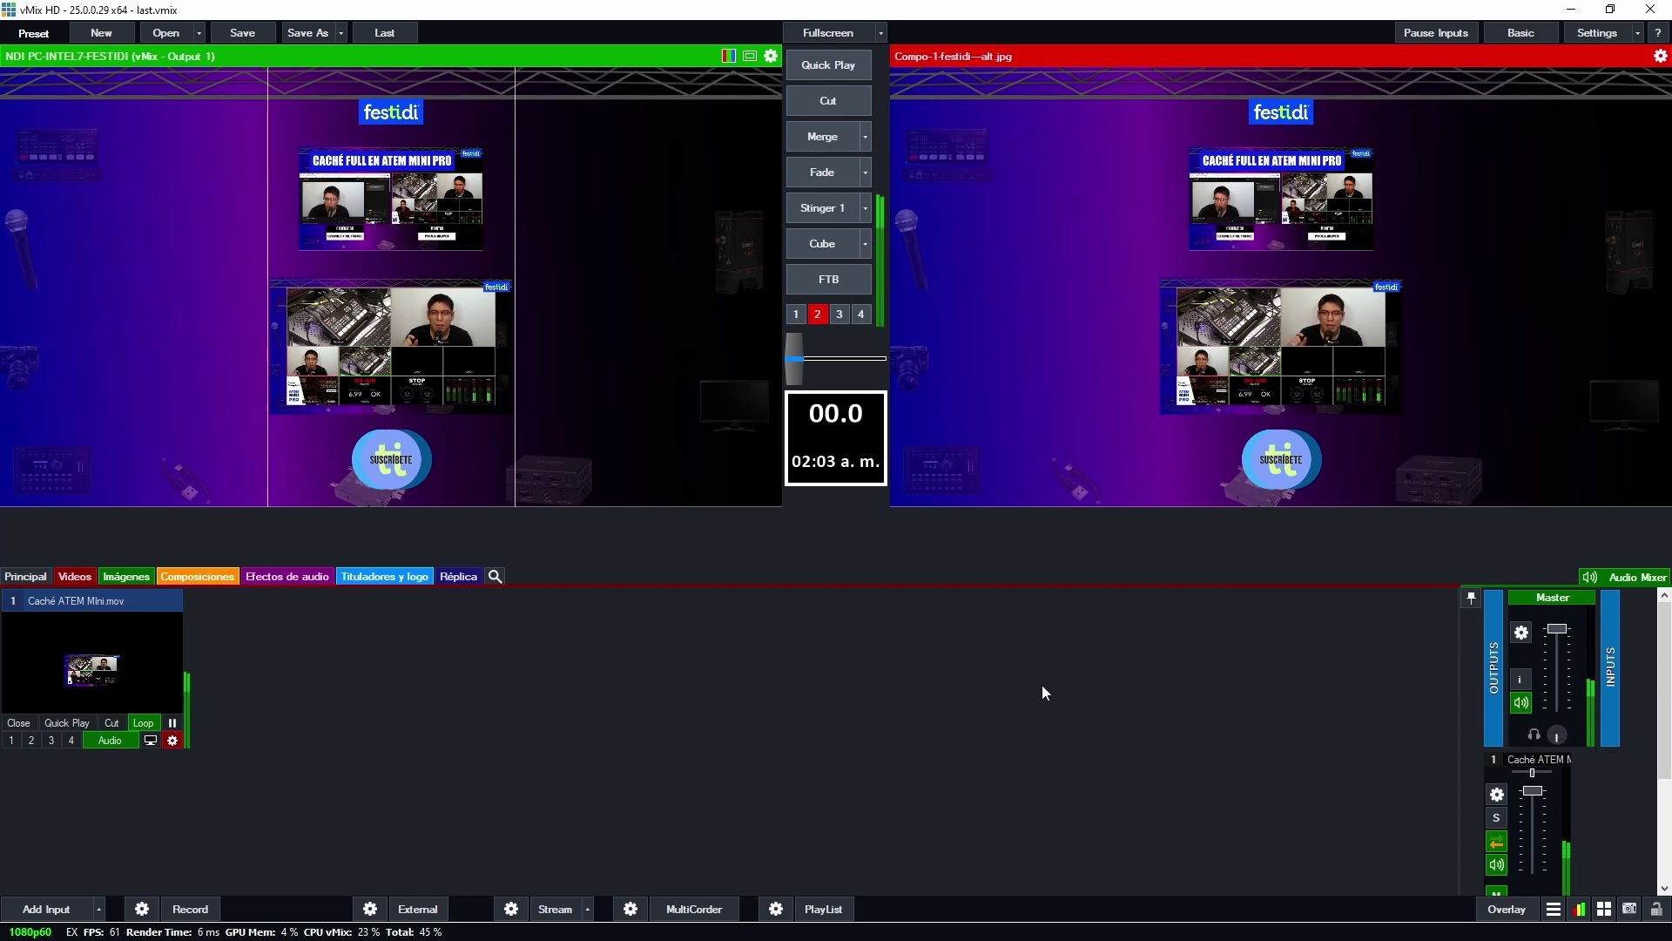
Look through the image, composition and title inputs, and take the Title 113 subscribe graphic off overlay channel 2
click(145, 578)
click(207, 575)
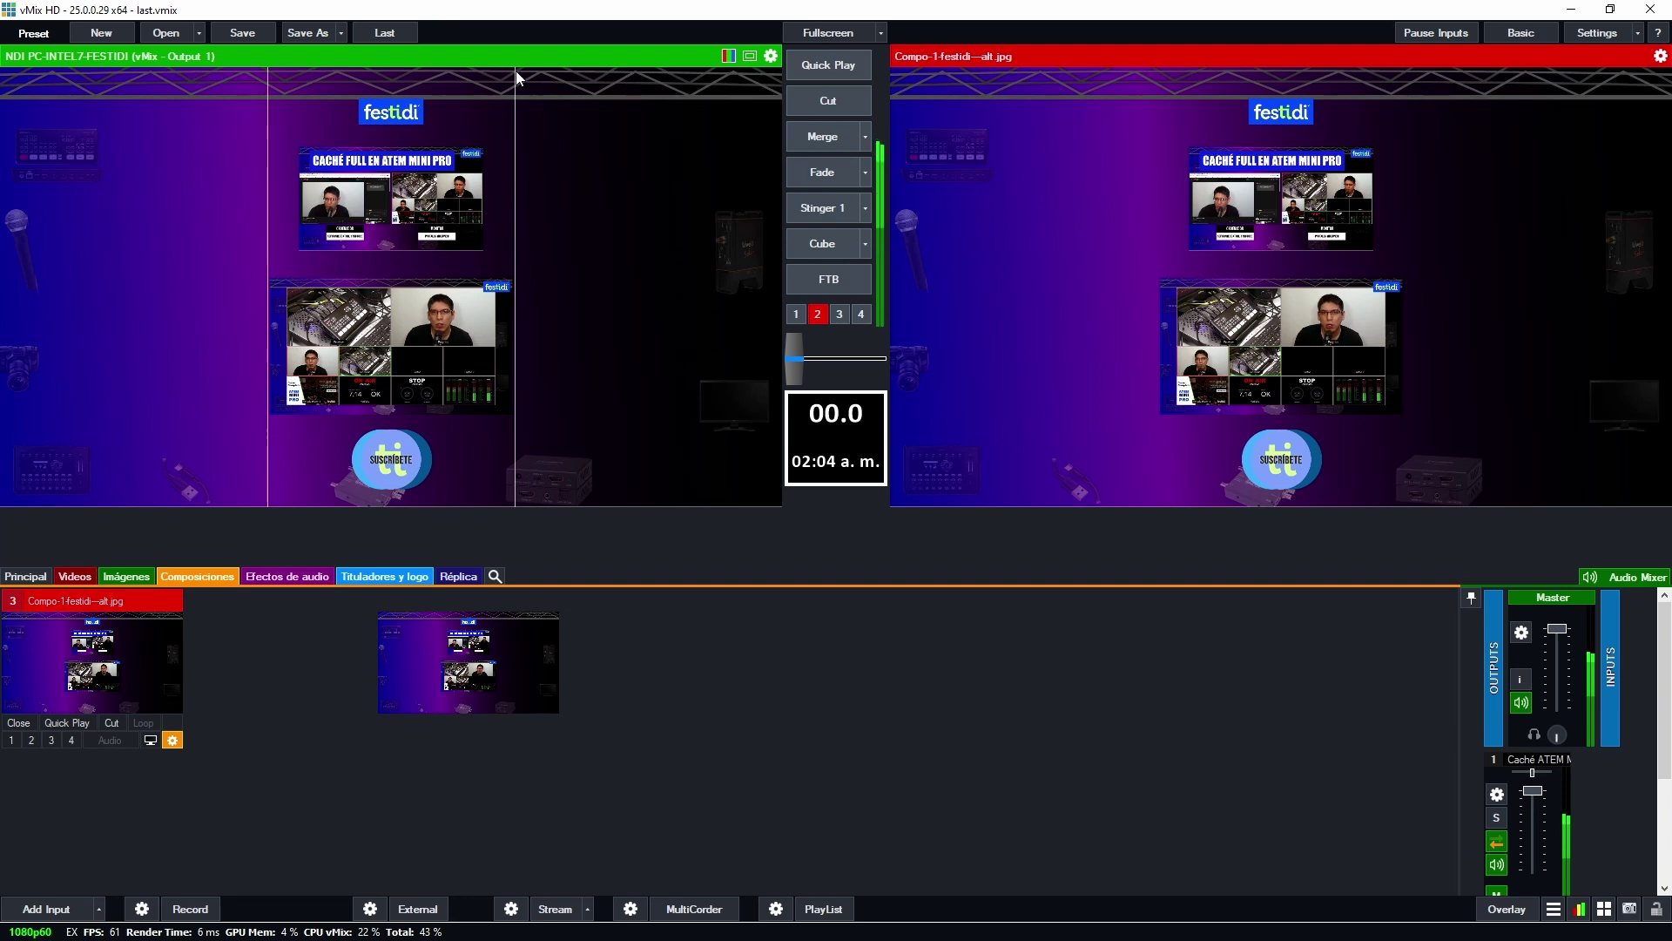
click(378, 576)
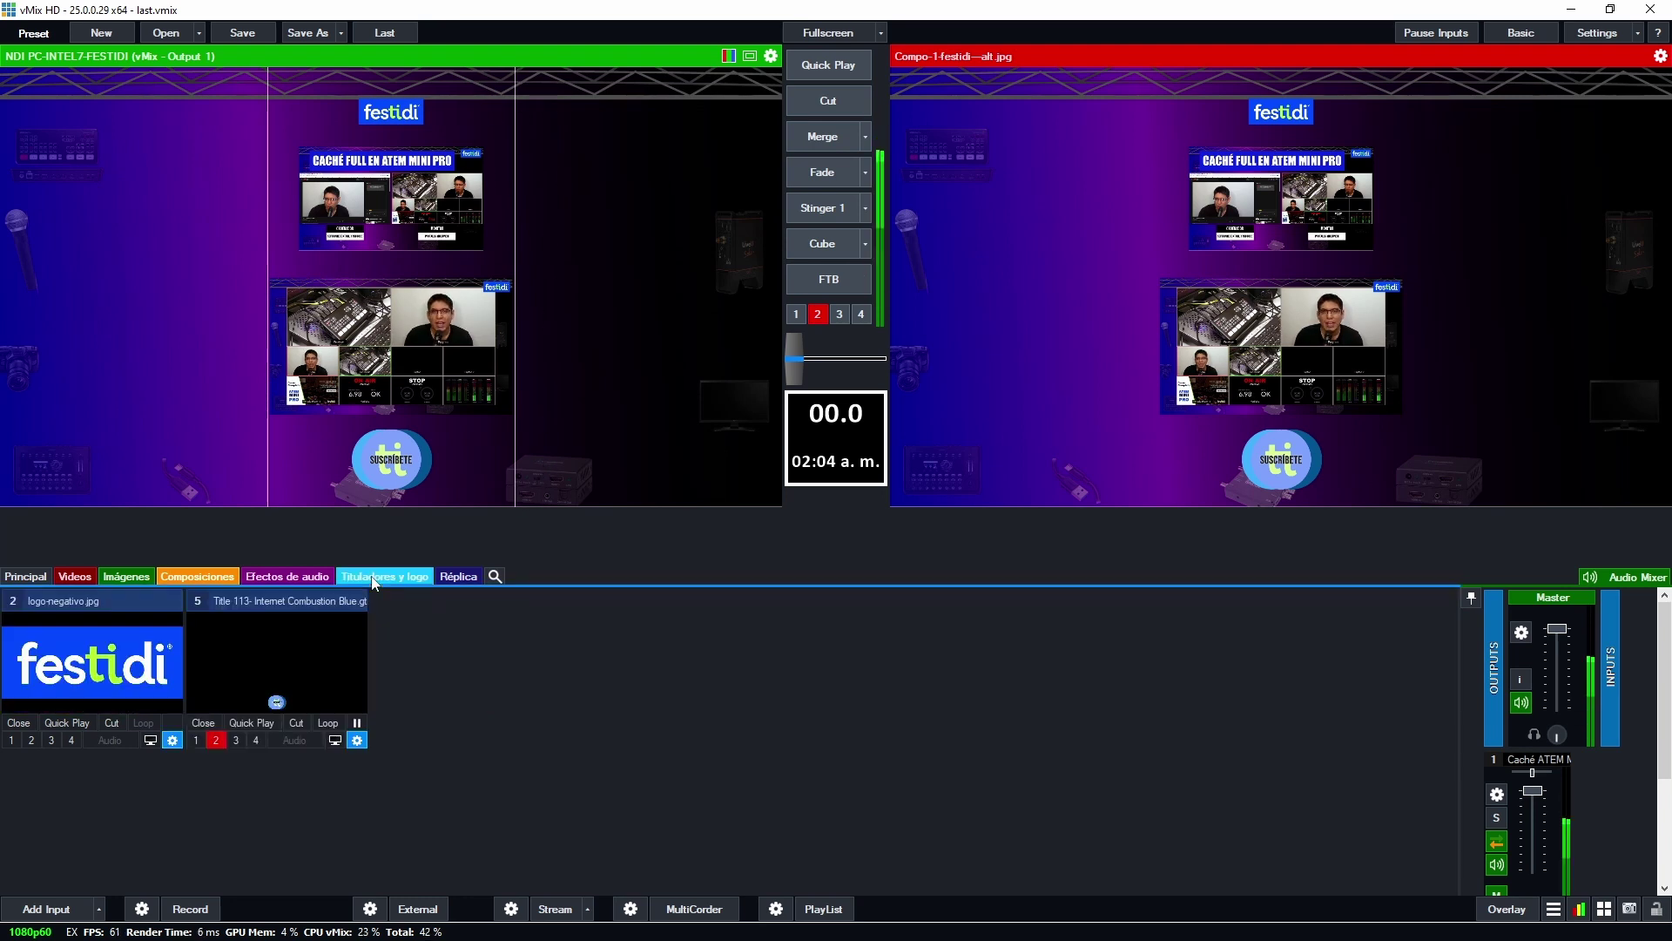
click(216, 740)
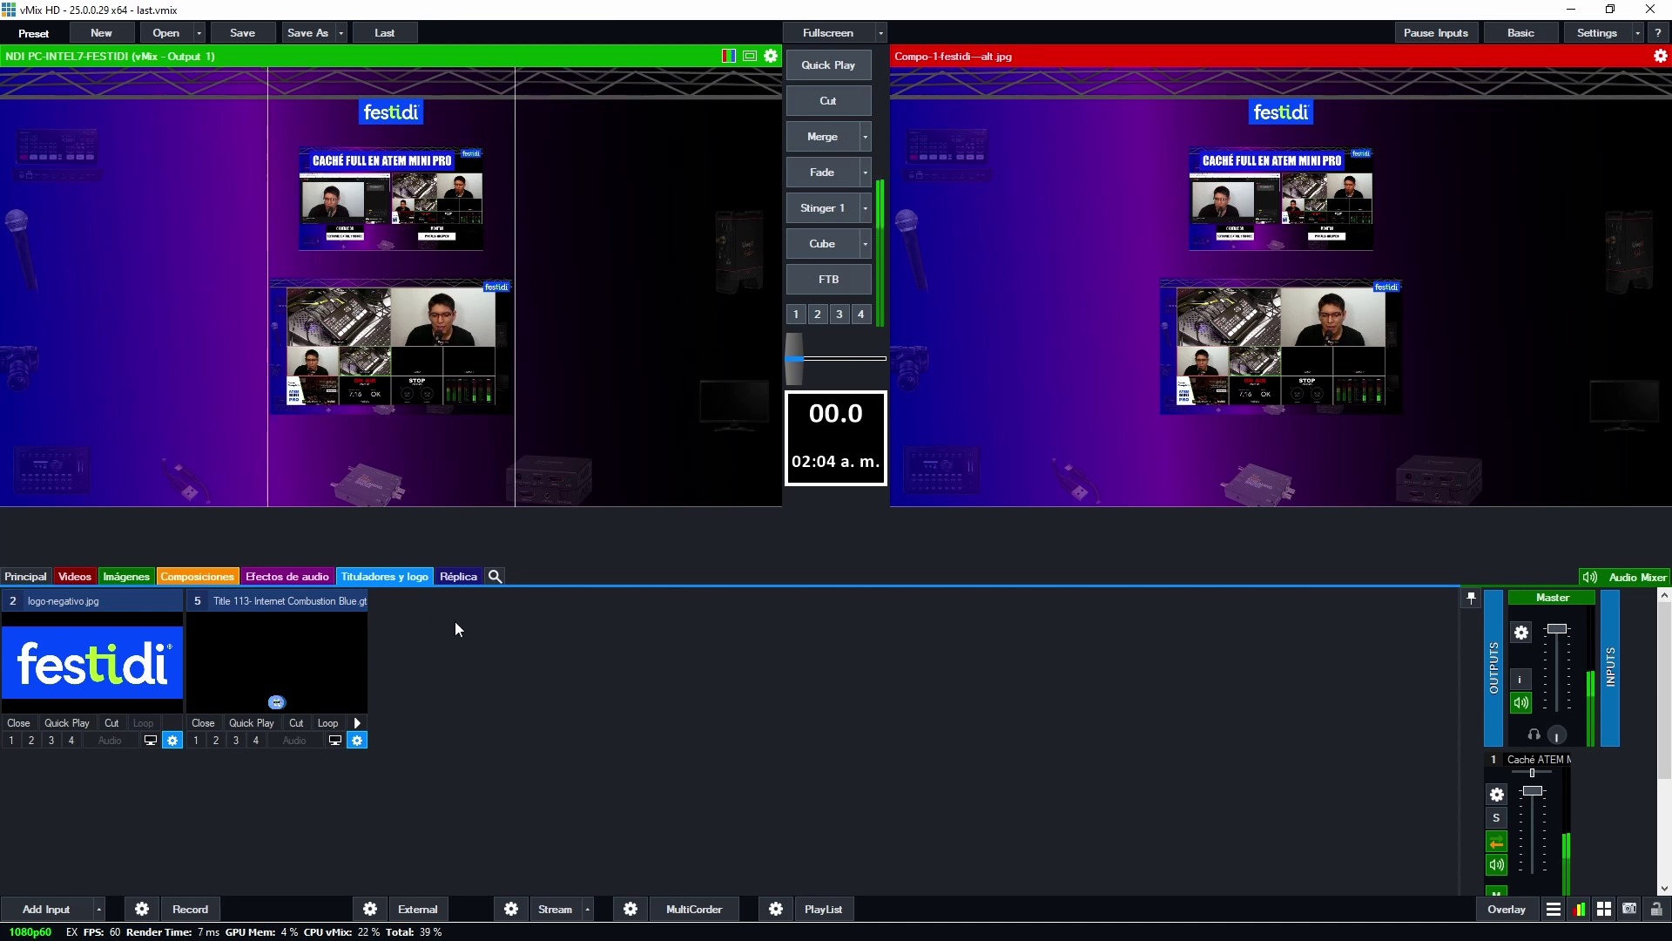
Show the Réplica input category and review the Outputs / NDI / SRT settings, leaving them as they are
click(463, 577)
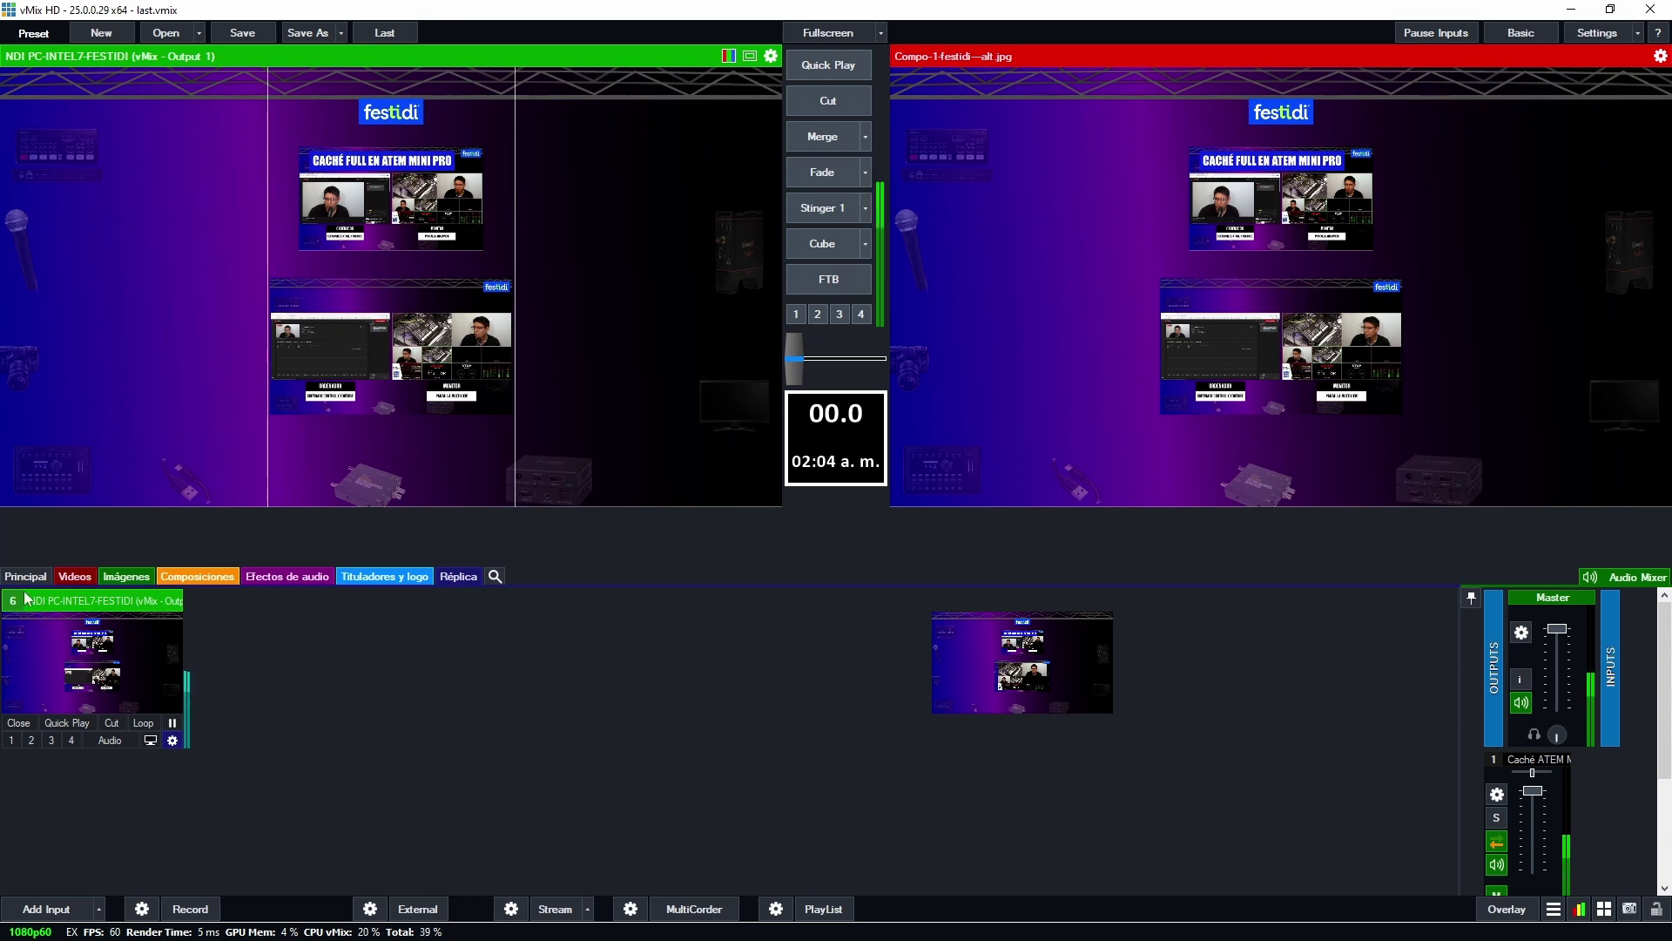
click(1589, 33)
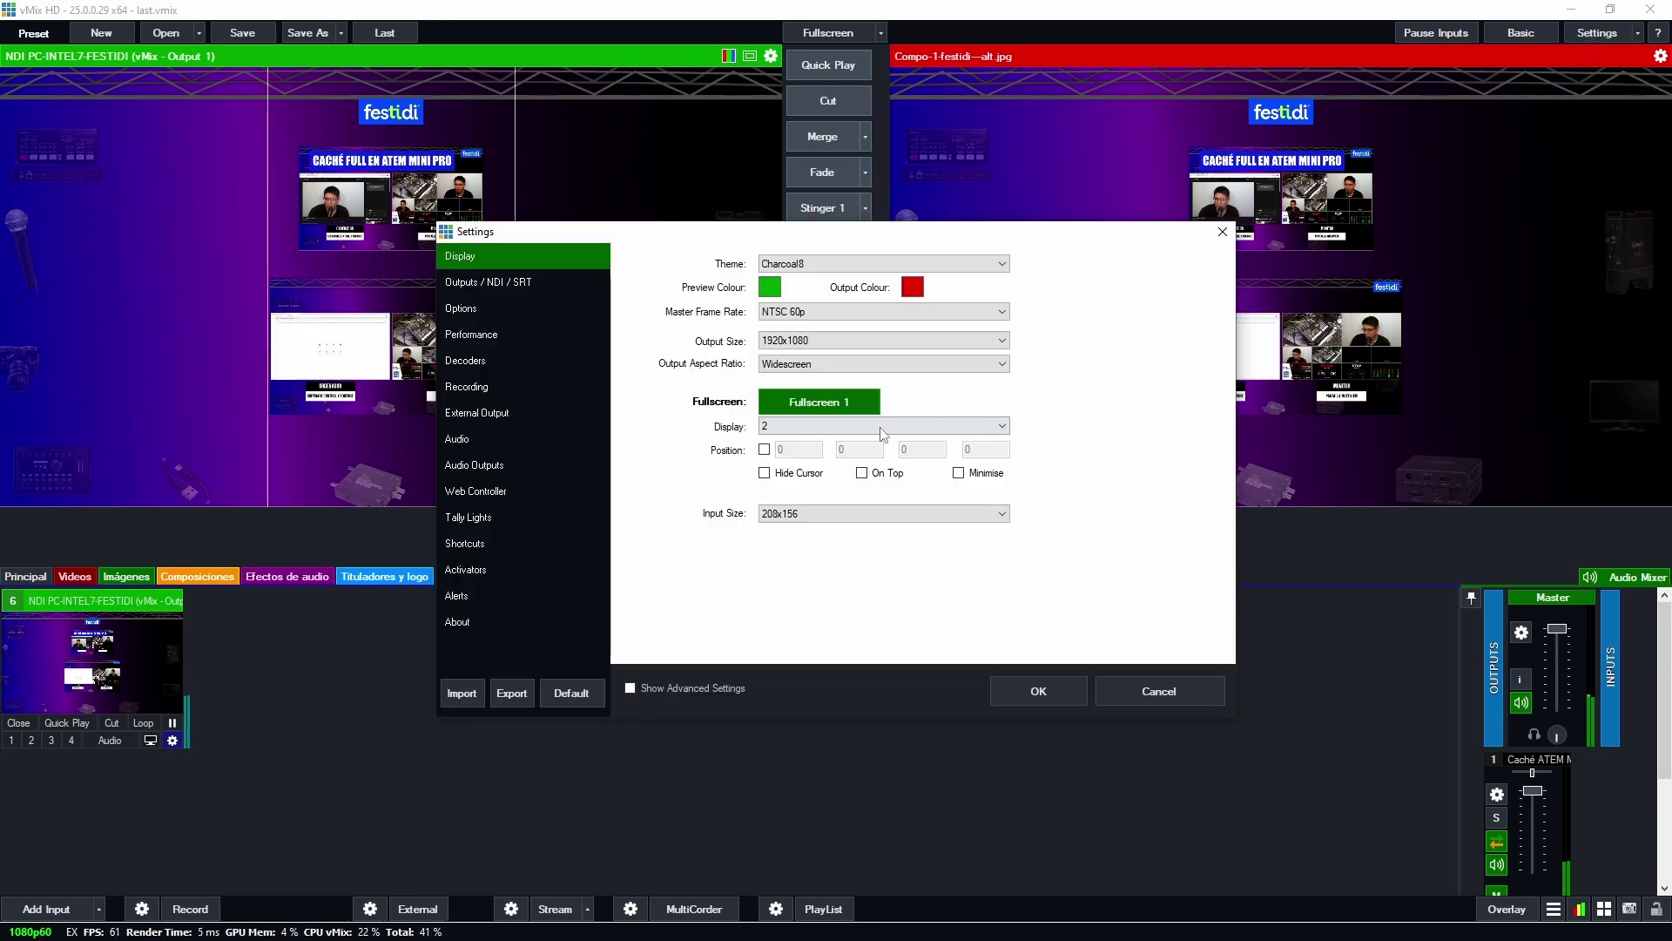
click(459, 285)
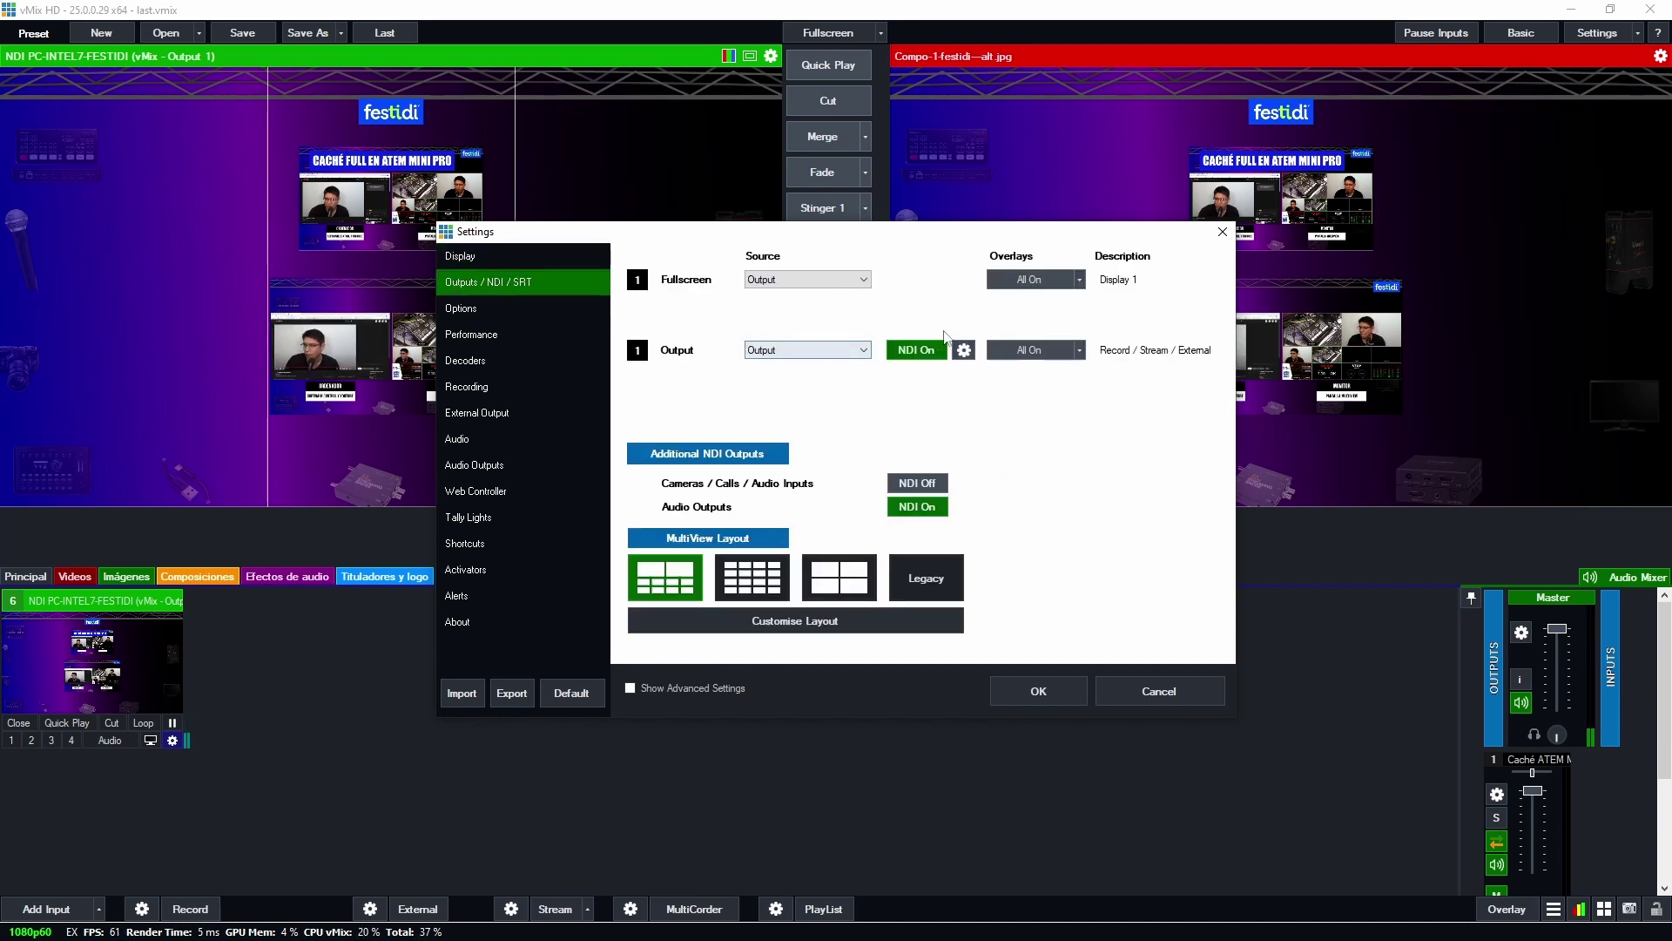
click(1222, 232)
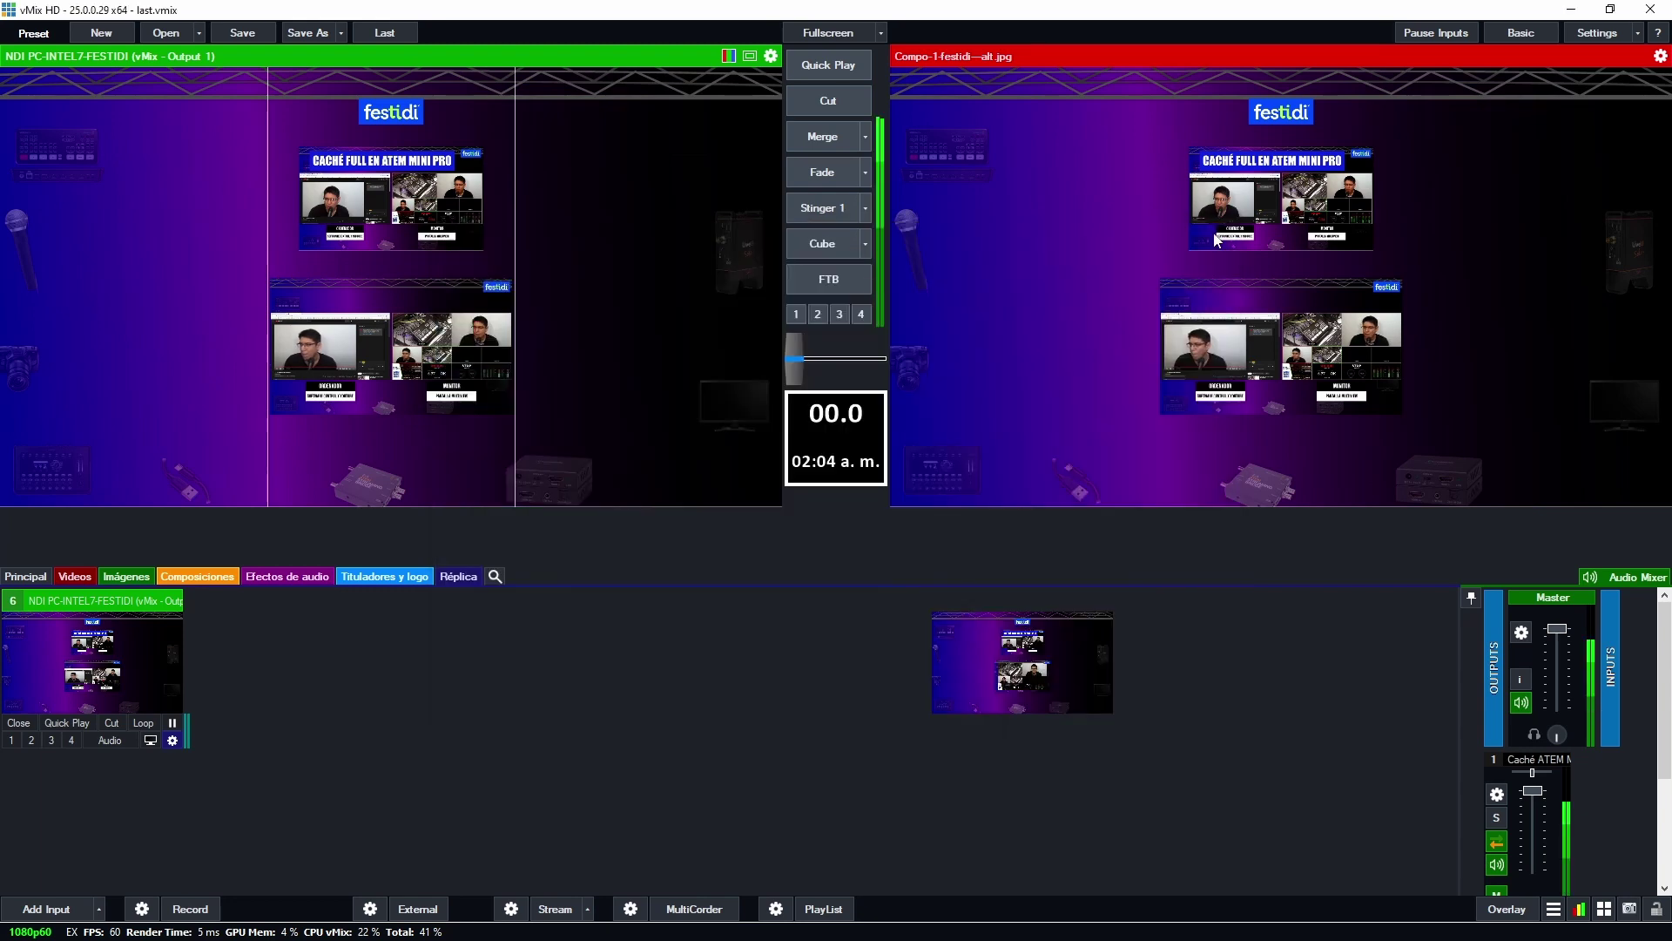
Look through the NDI sources available for a new NDI / Desktop Capture input, then close the input selection
click(70, 915)
click(426, 318)
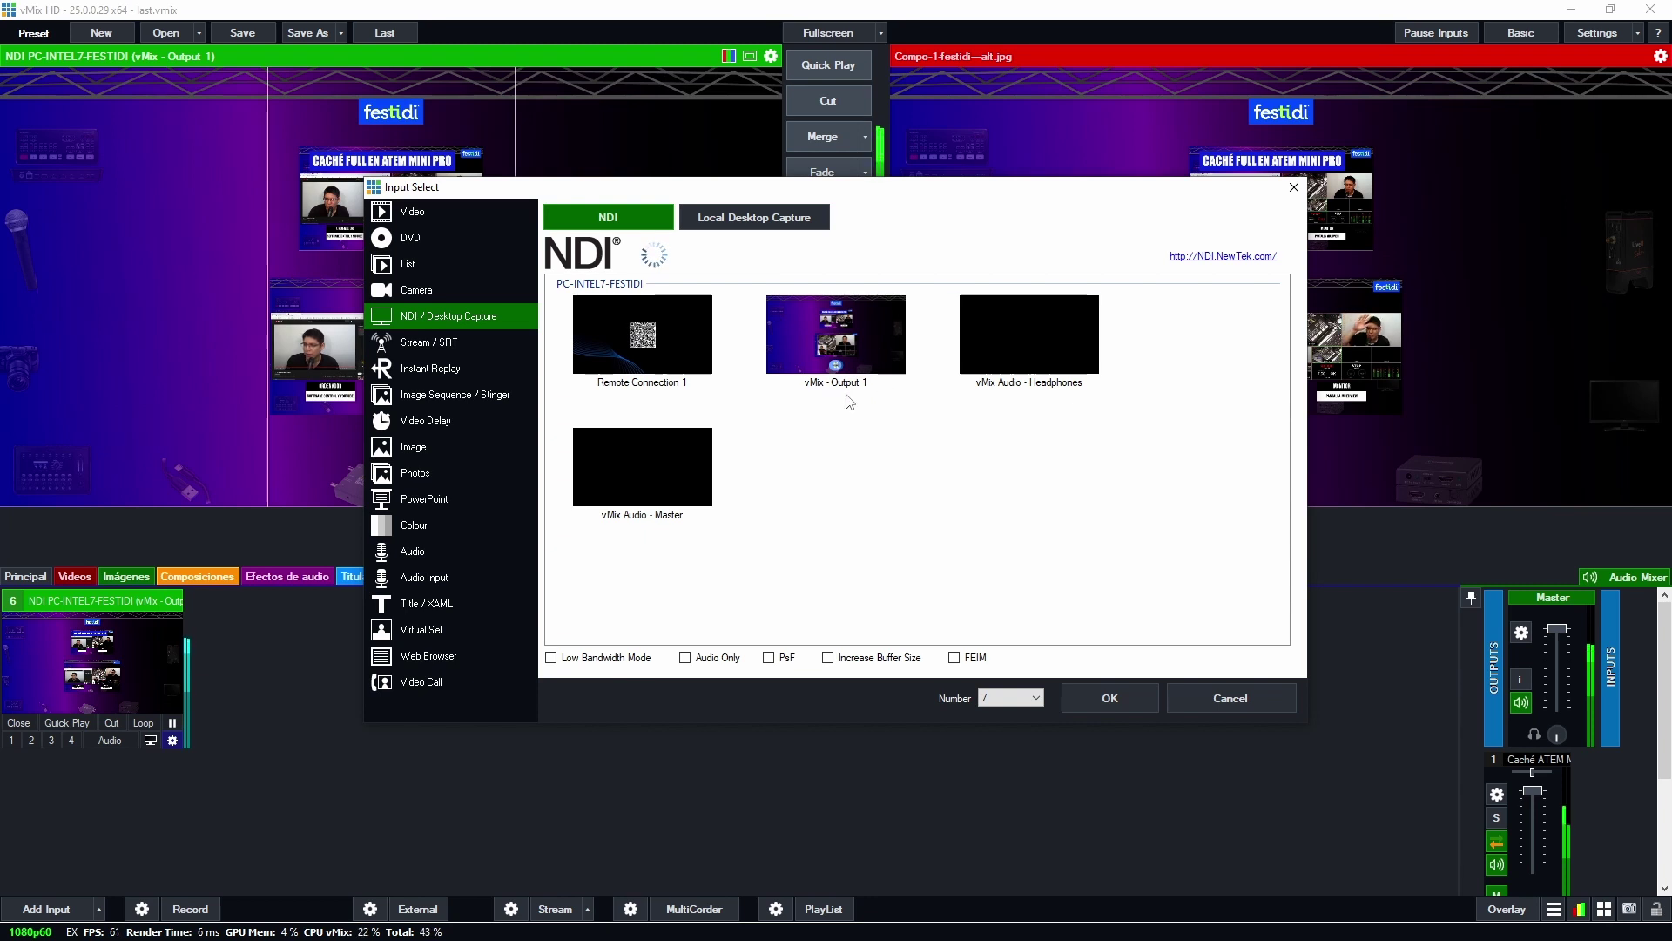
click(1108, 702)
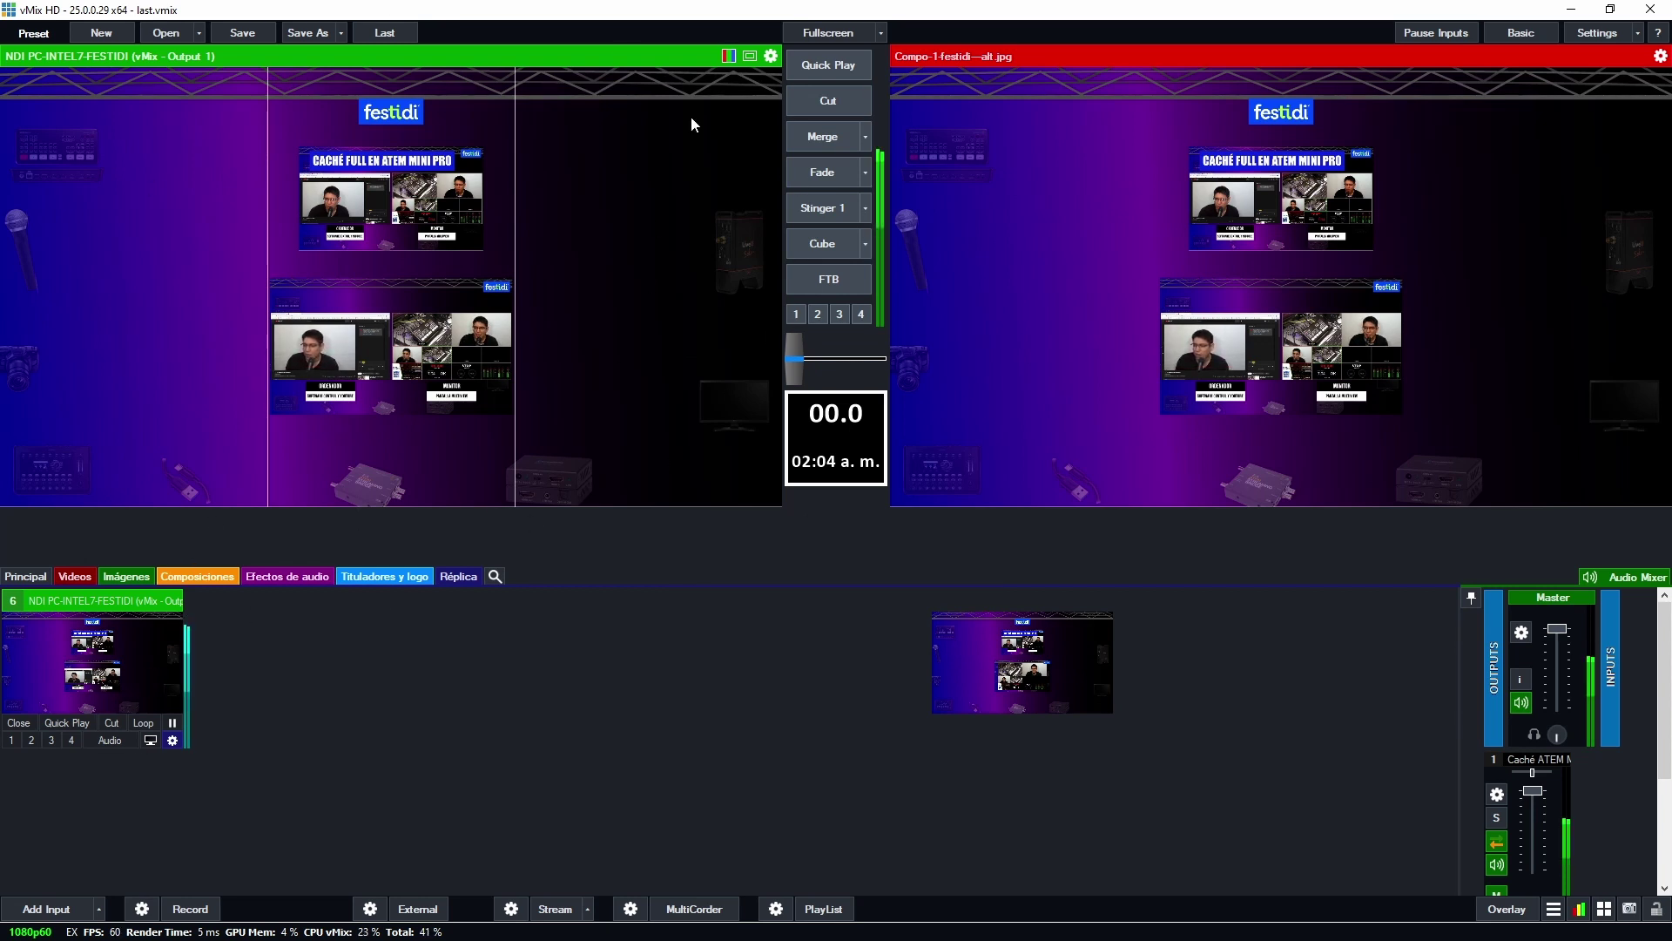
Test the Title 113 graphic from the titles category on overlay channel 2 and take it off again
click(394, 580)
click(216, 740)
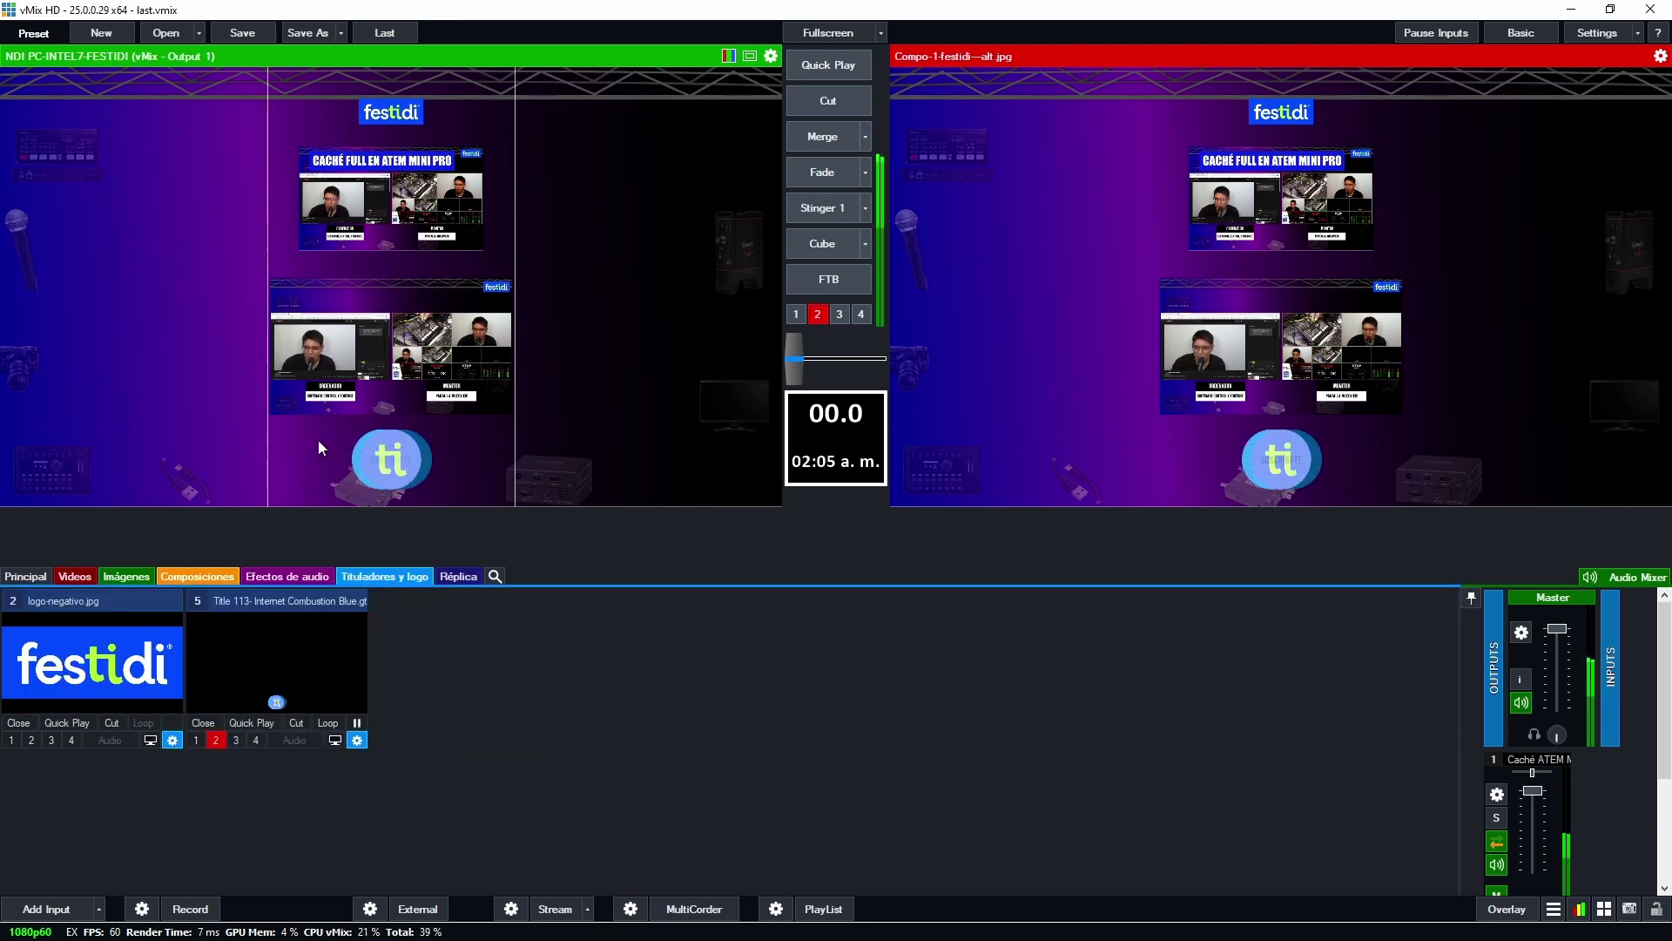
click(219, 747)
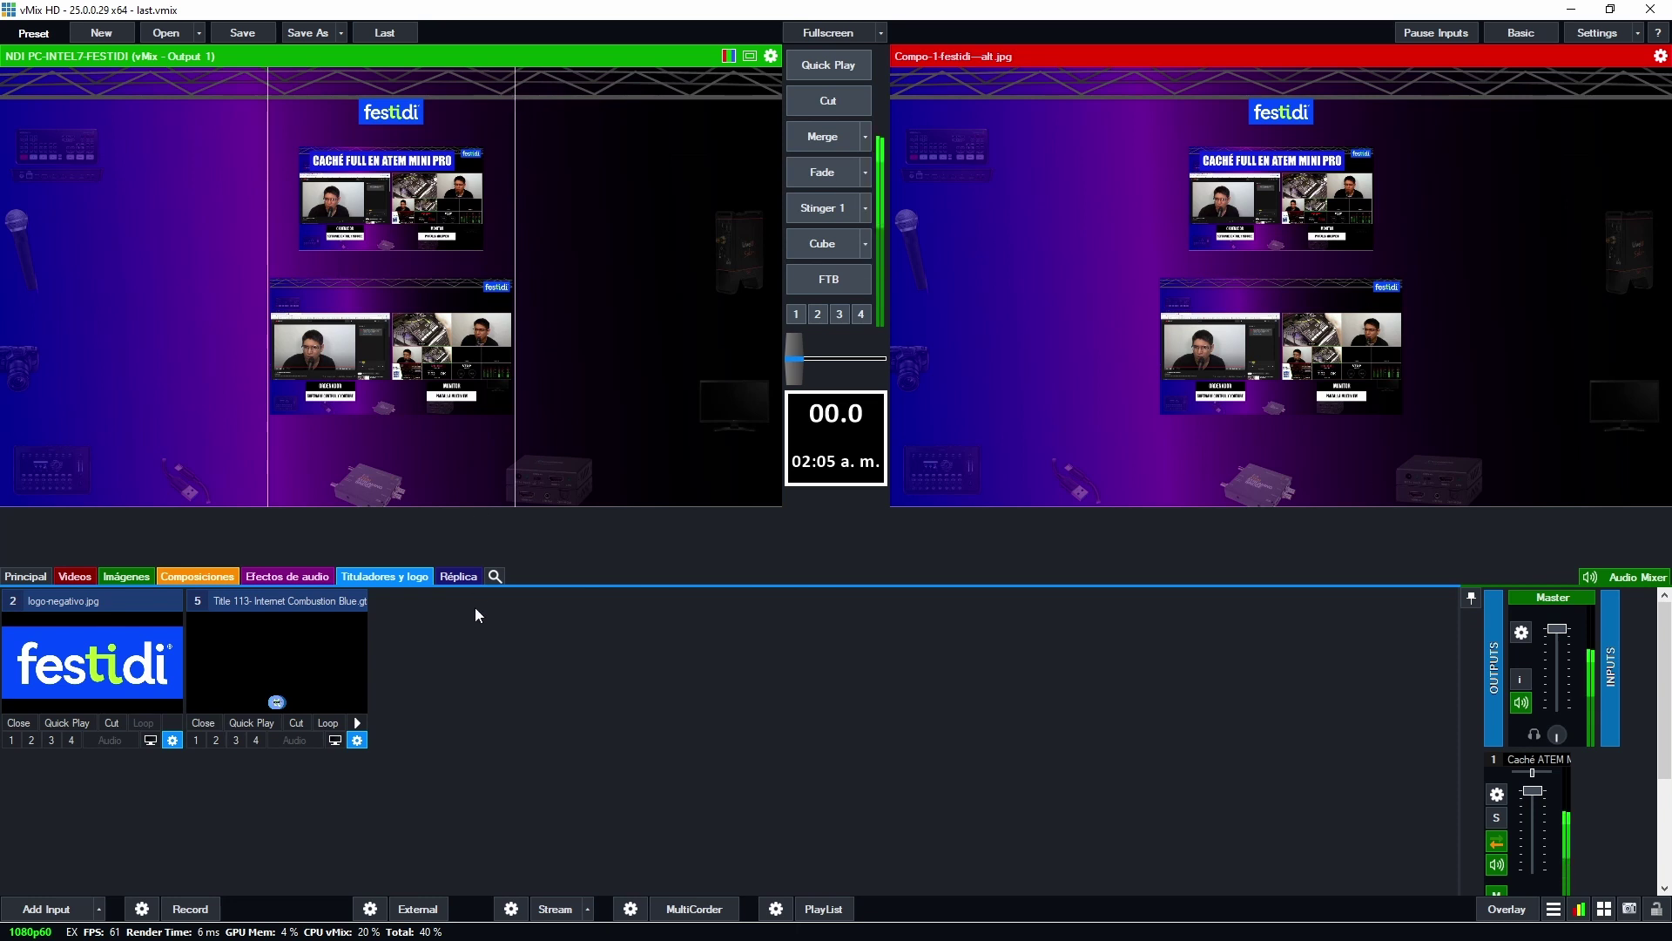
Start the stream in vMix, then switch to Streamon and go live on Instagram
click(559, 912)
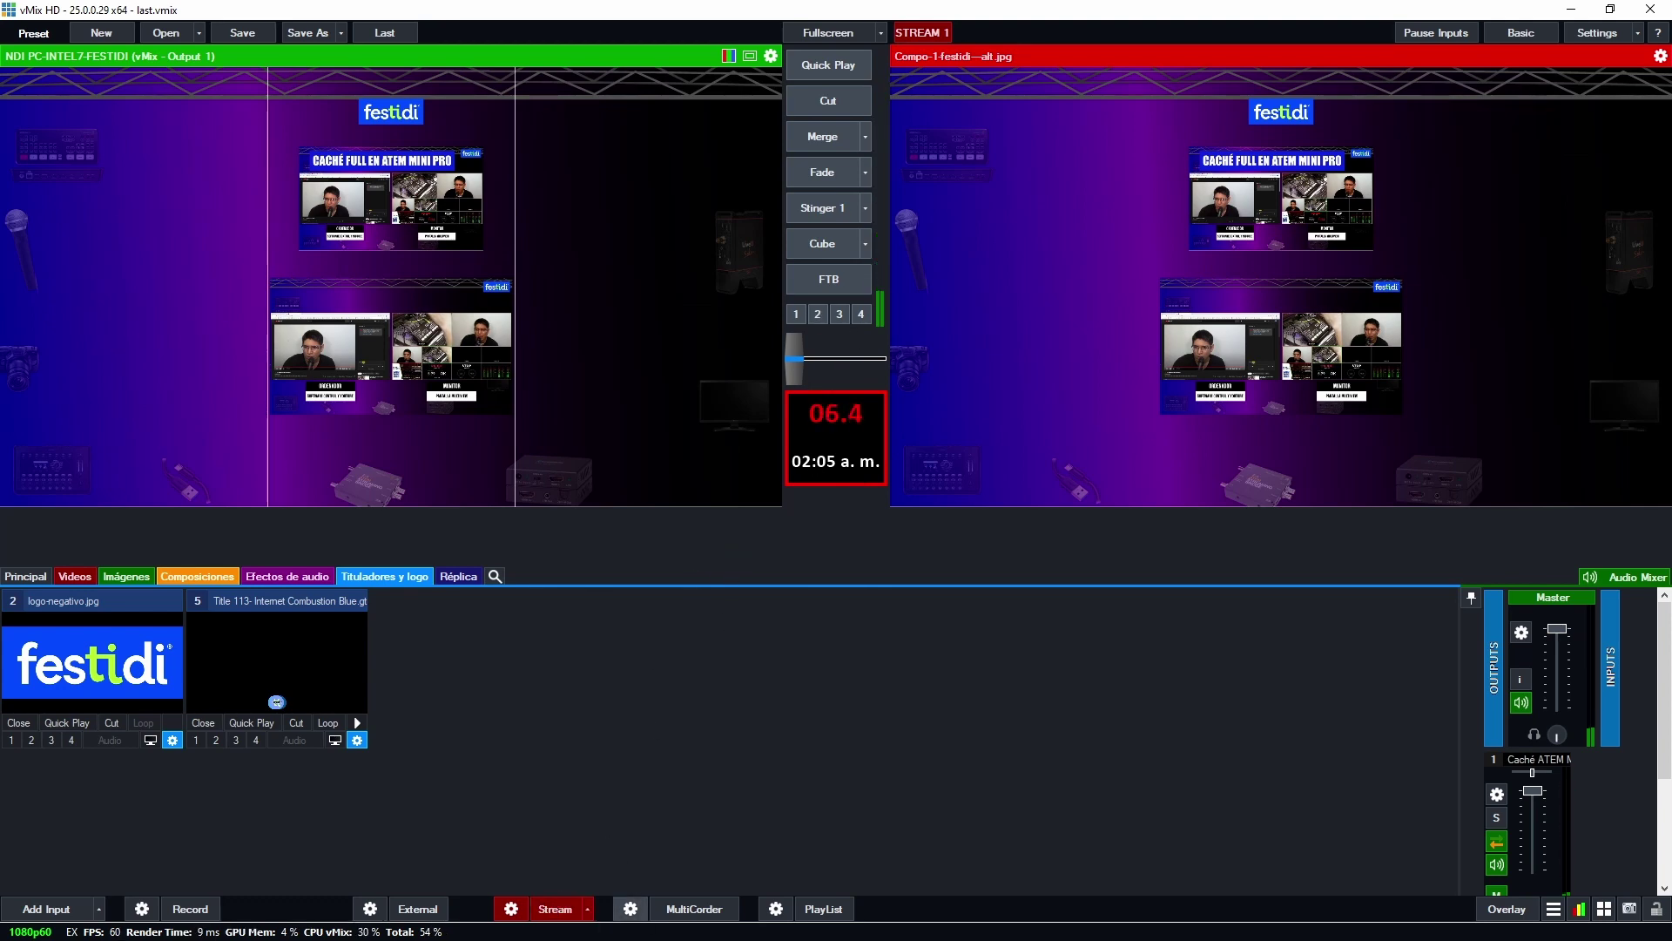
click(1571, 11)
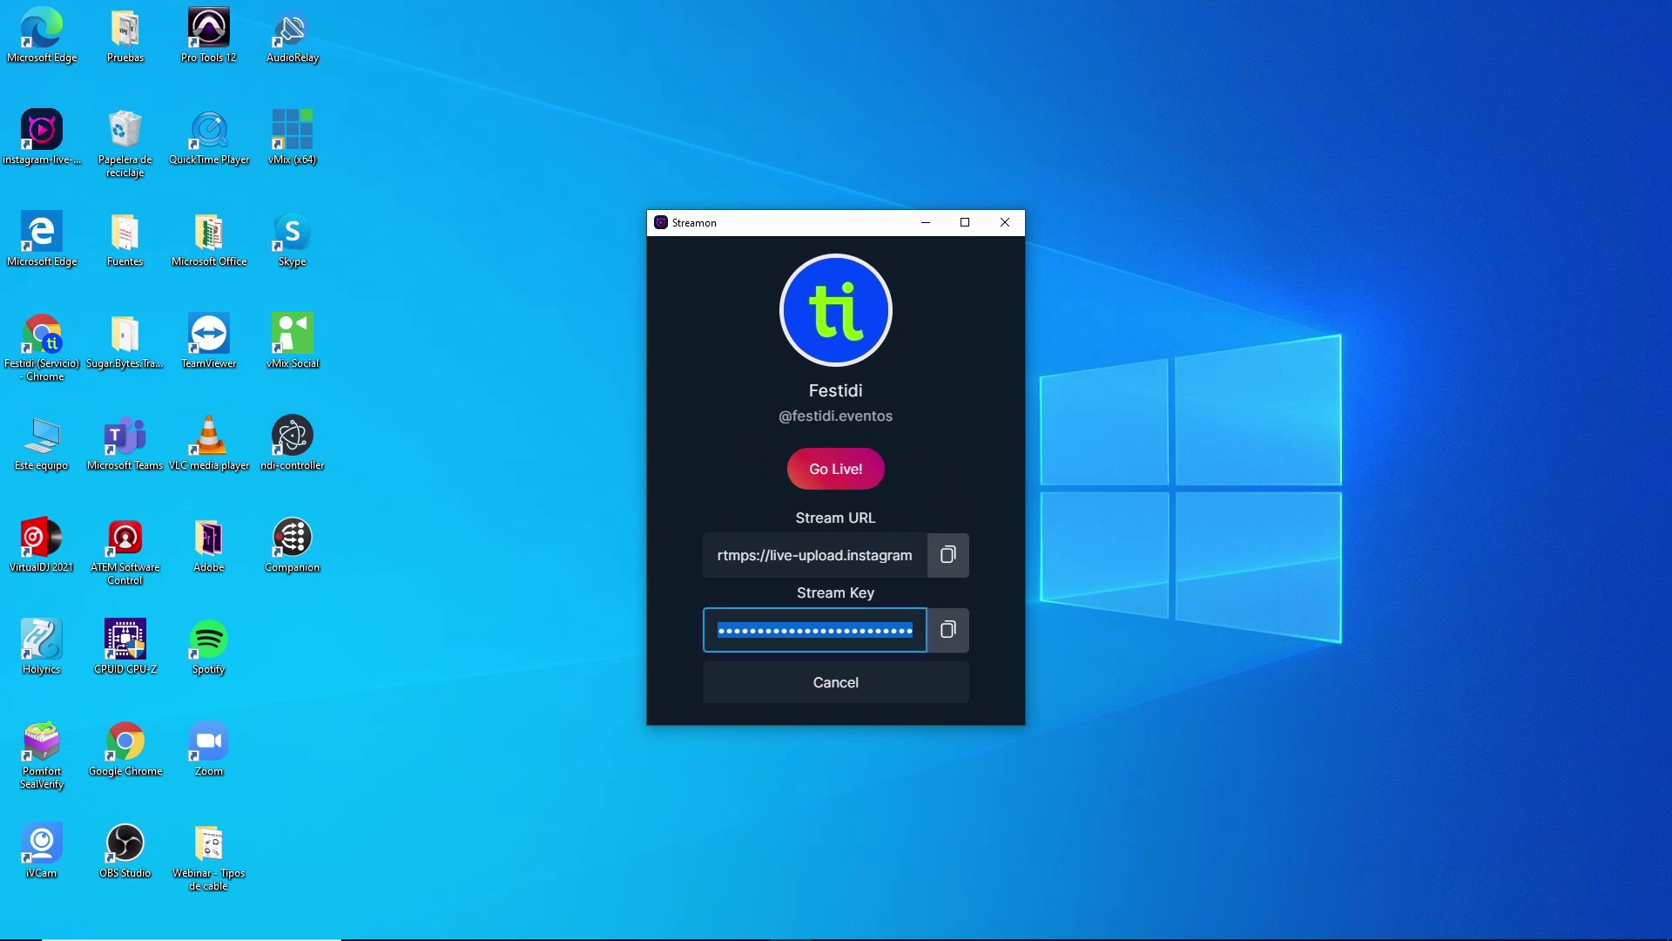
click(846, 478)
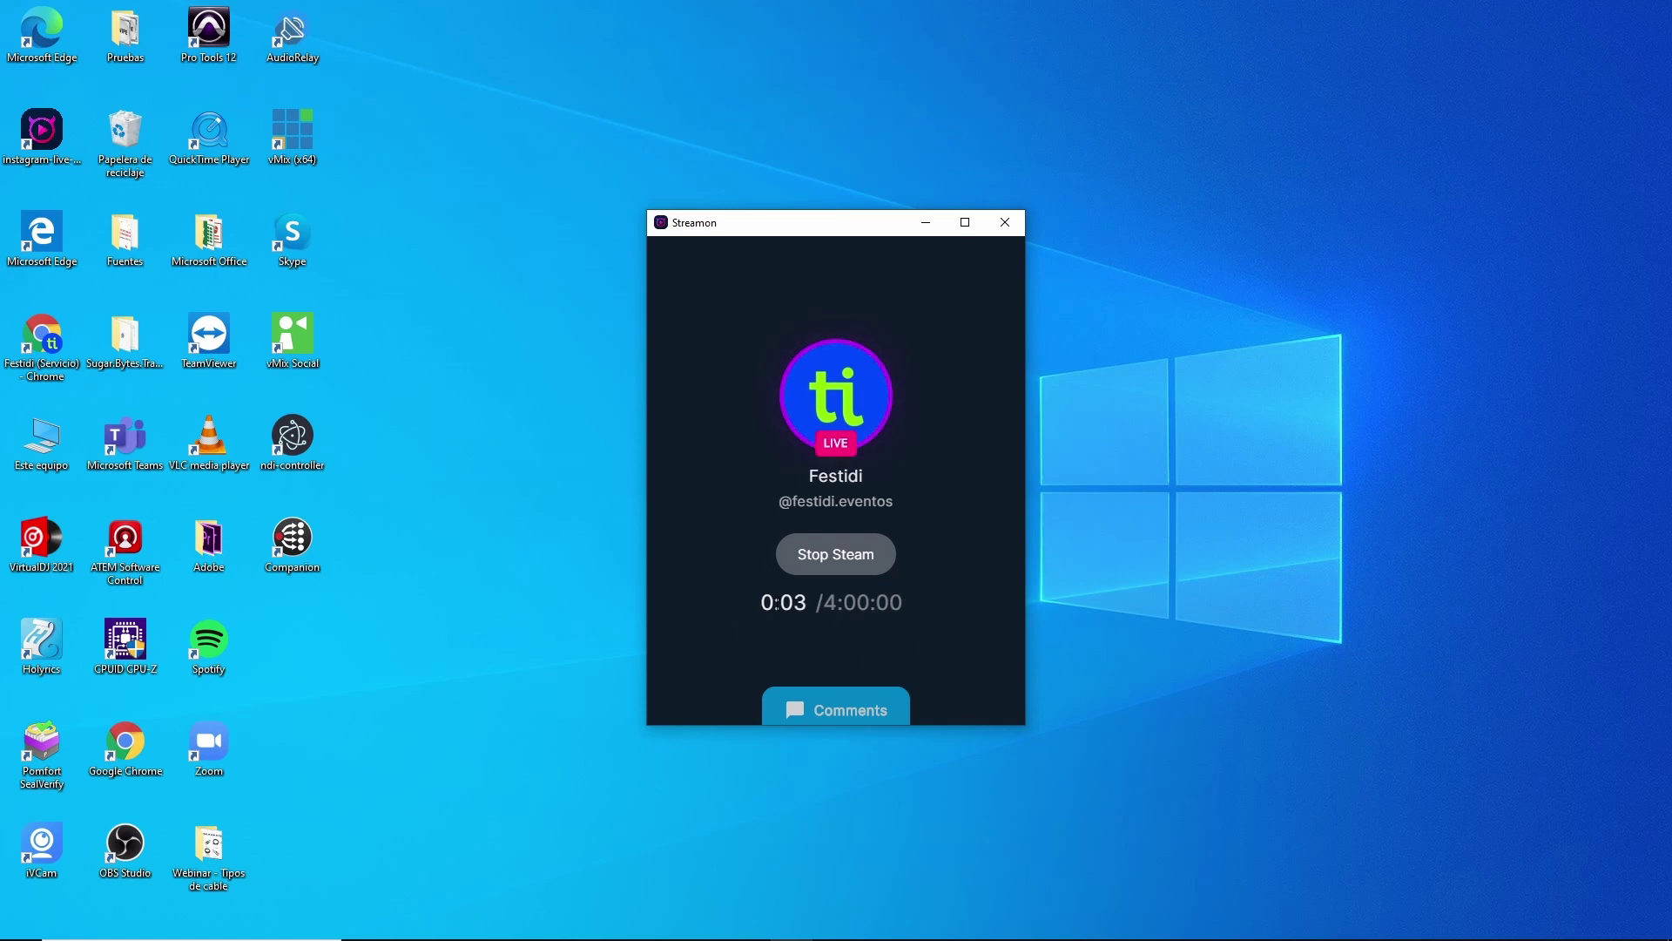
Switch to Chrome, reload the festidi.eventos Instagram profile, and view its live broadcast before closing it
click(557, 923)
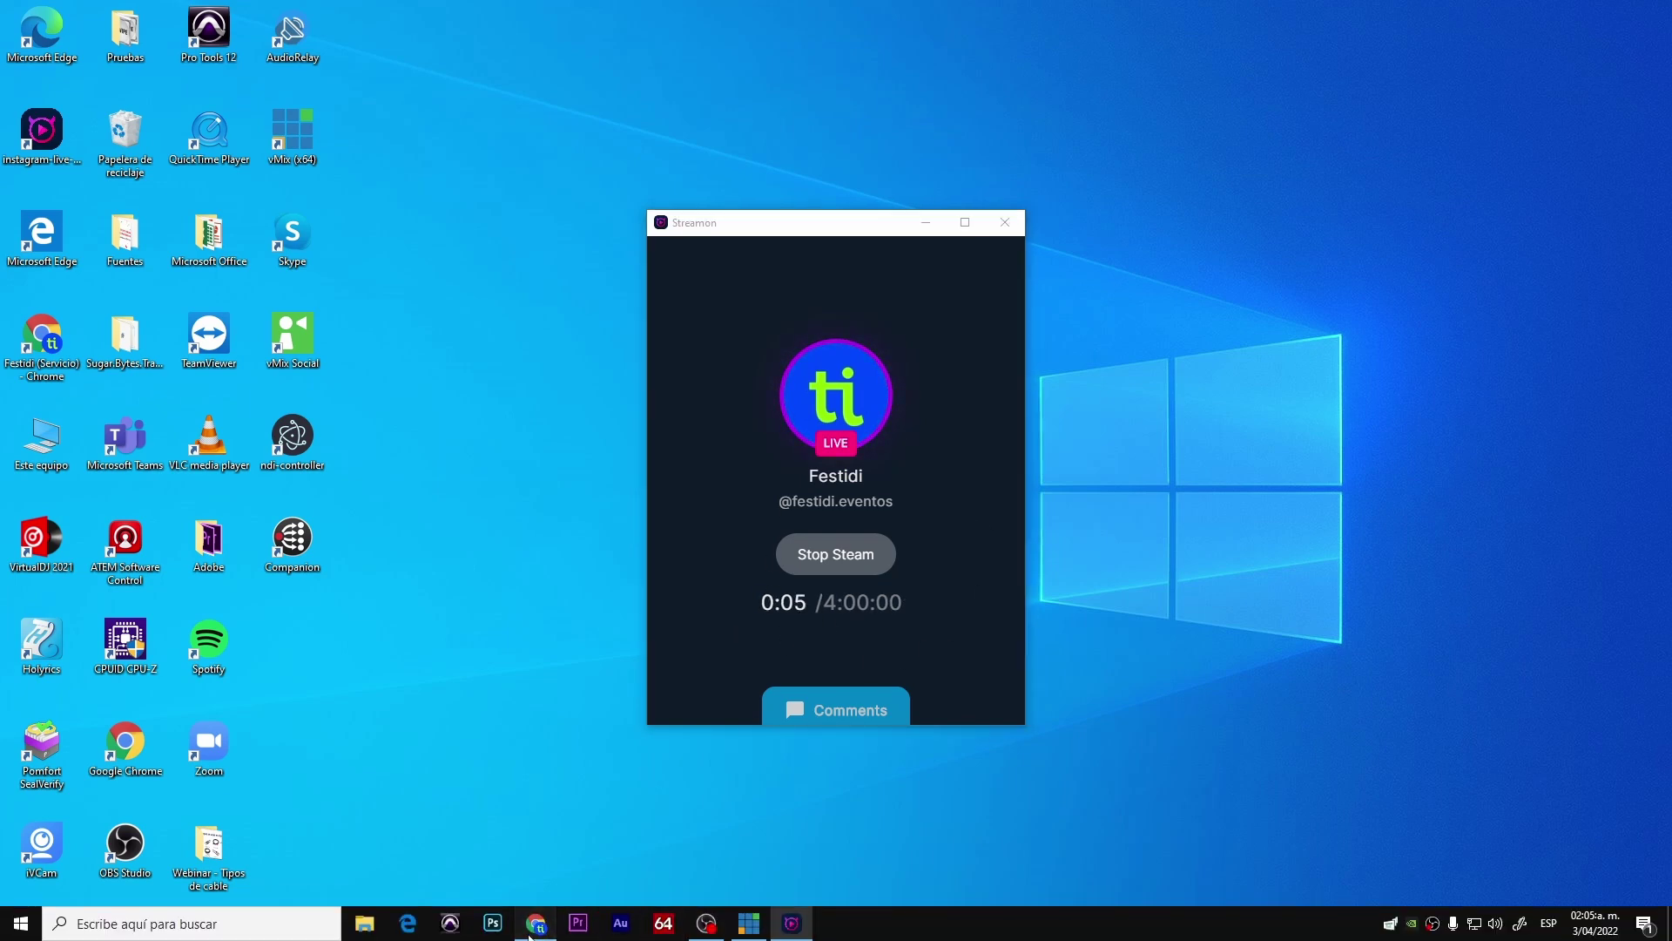
click(123, 17)
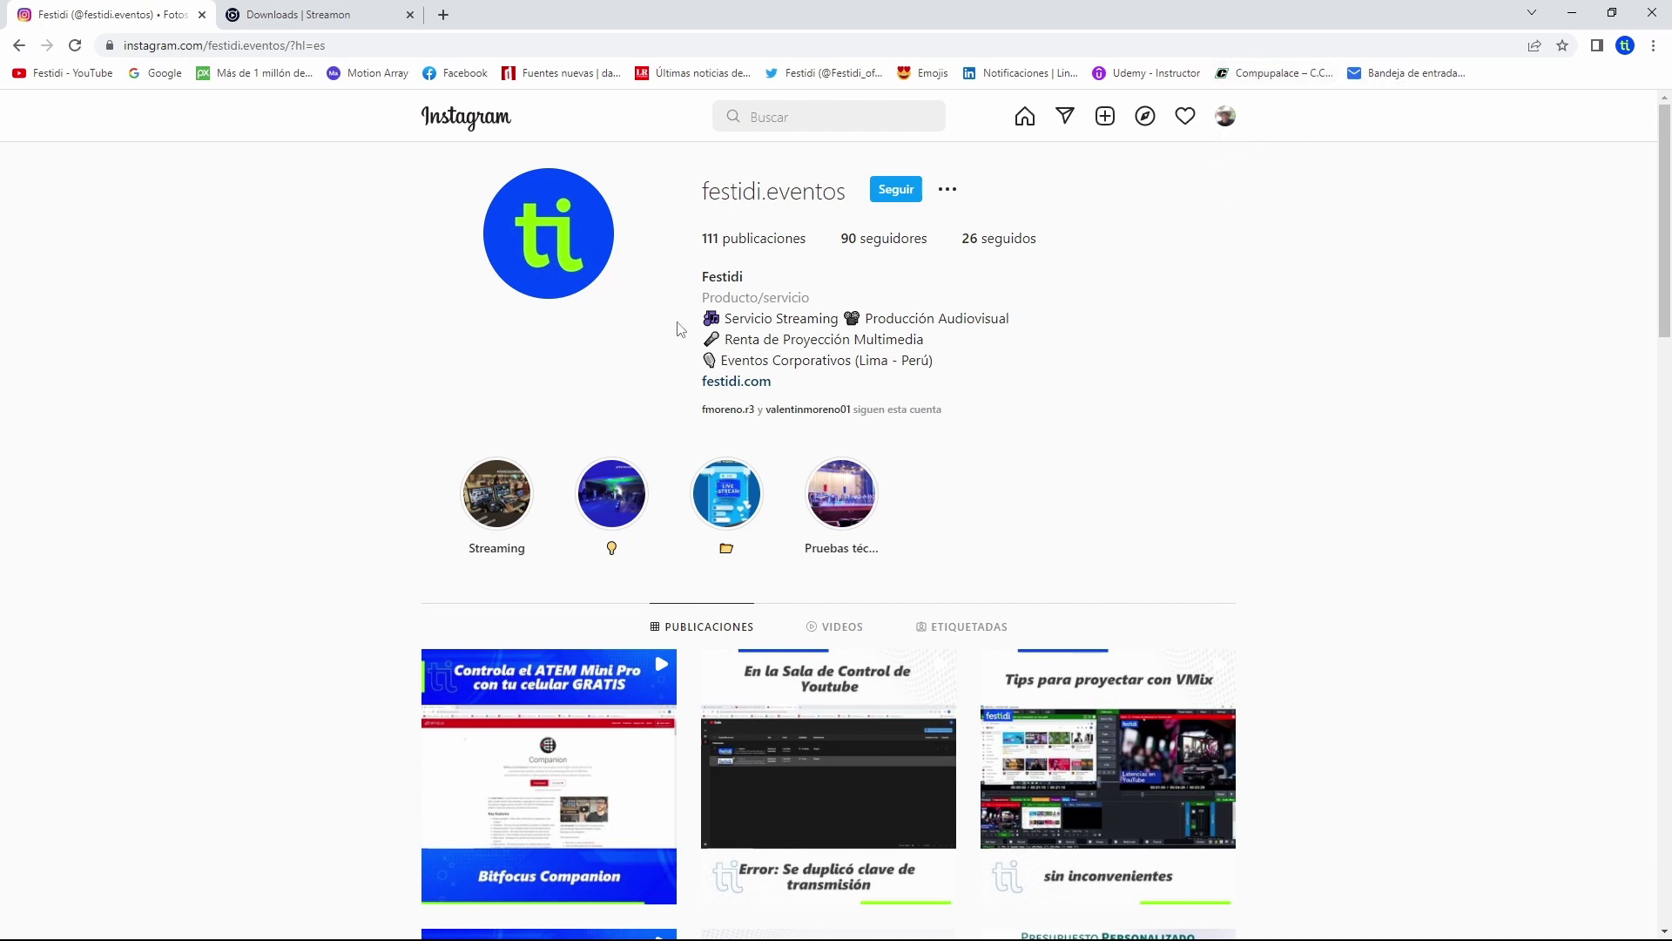
click(376, 44)
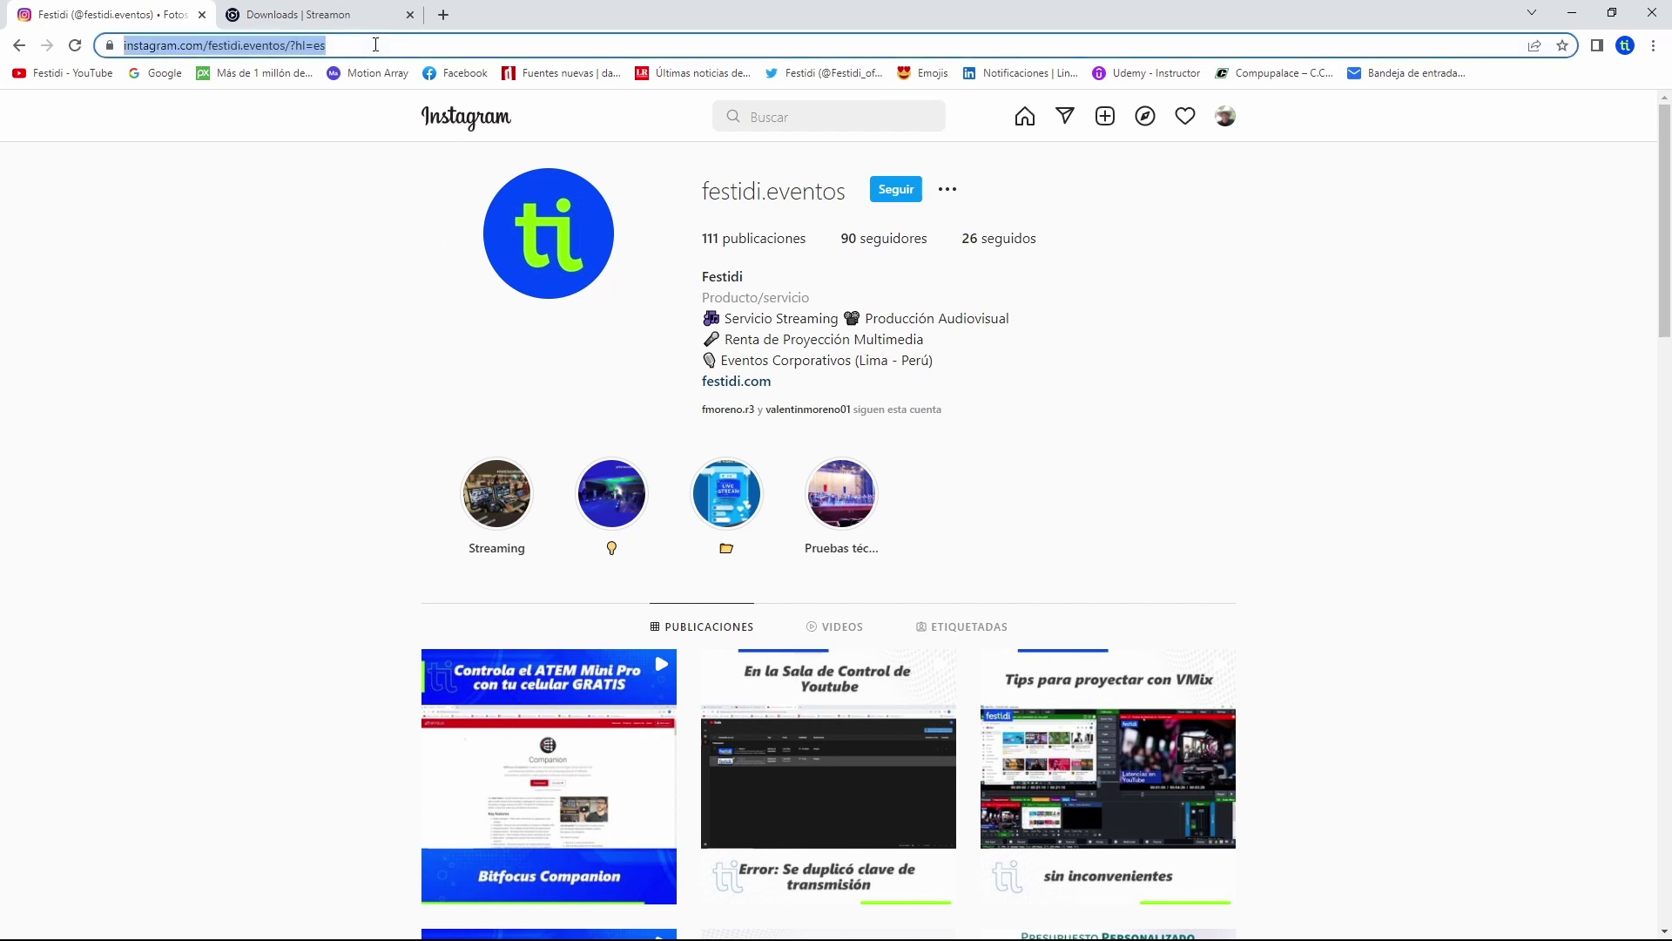
key(Return)
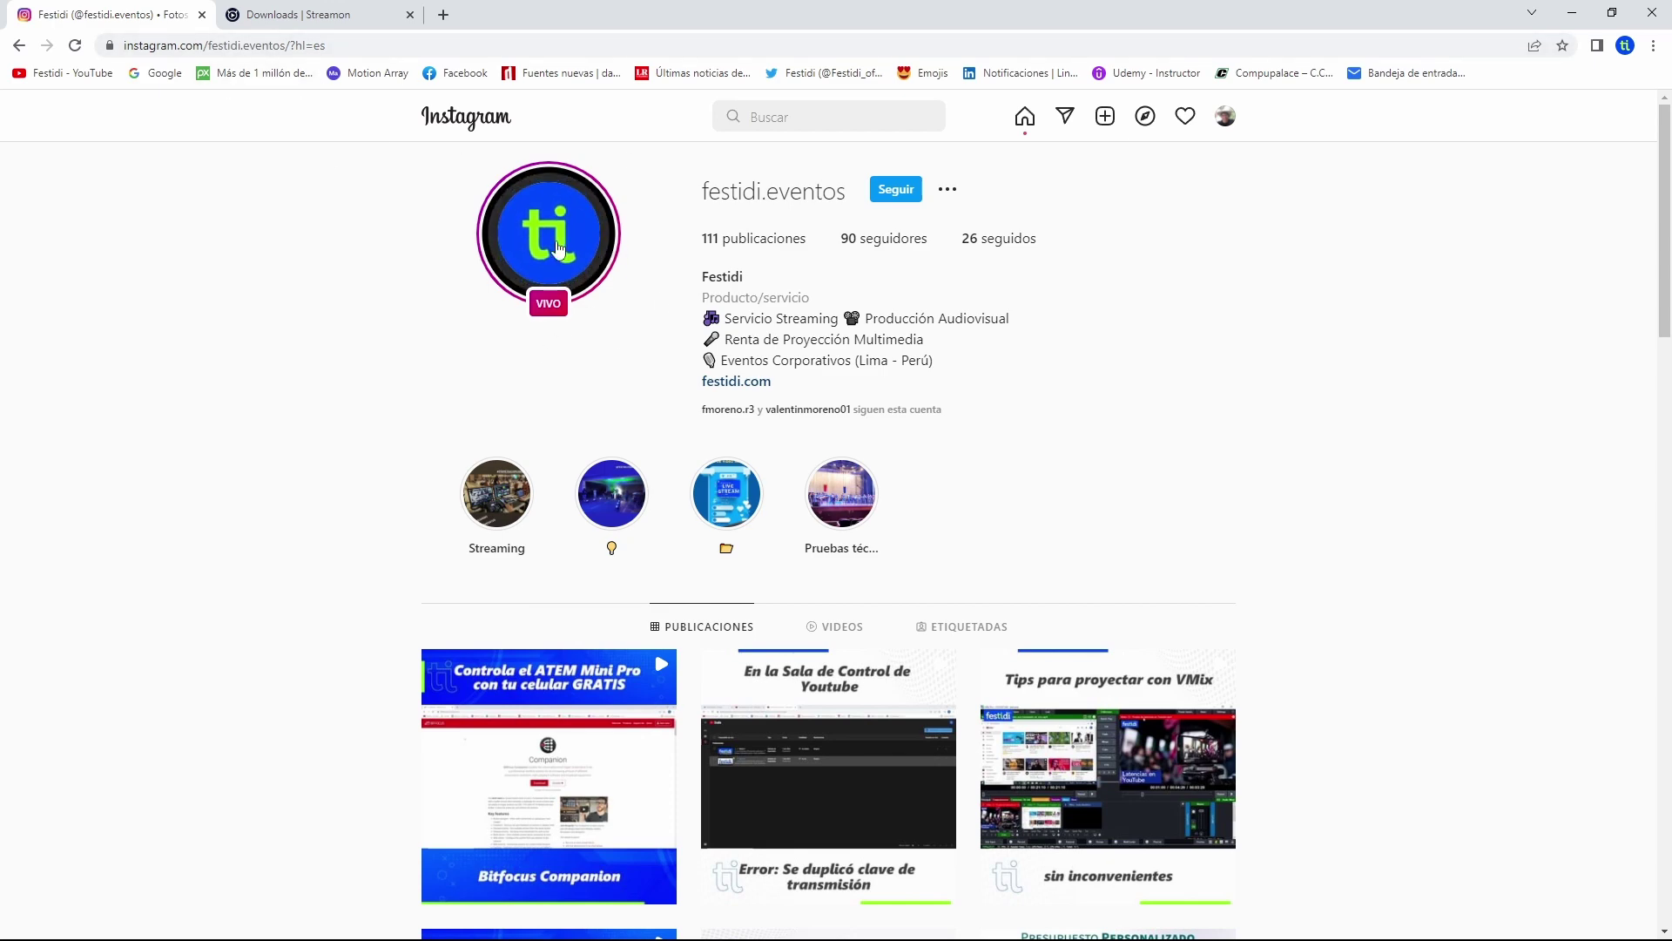
click(499, 283)
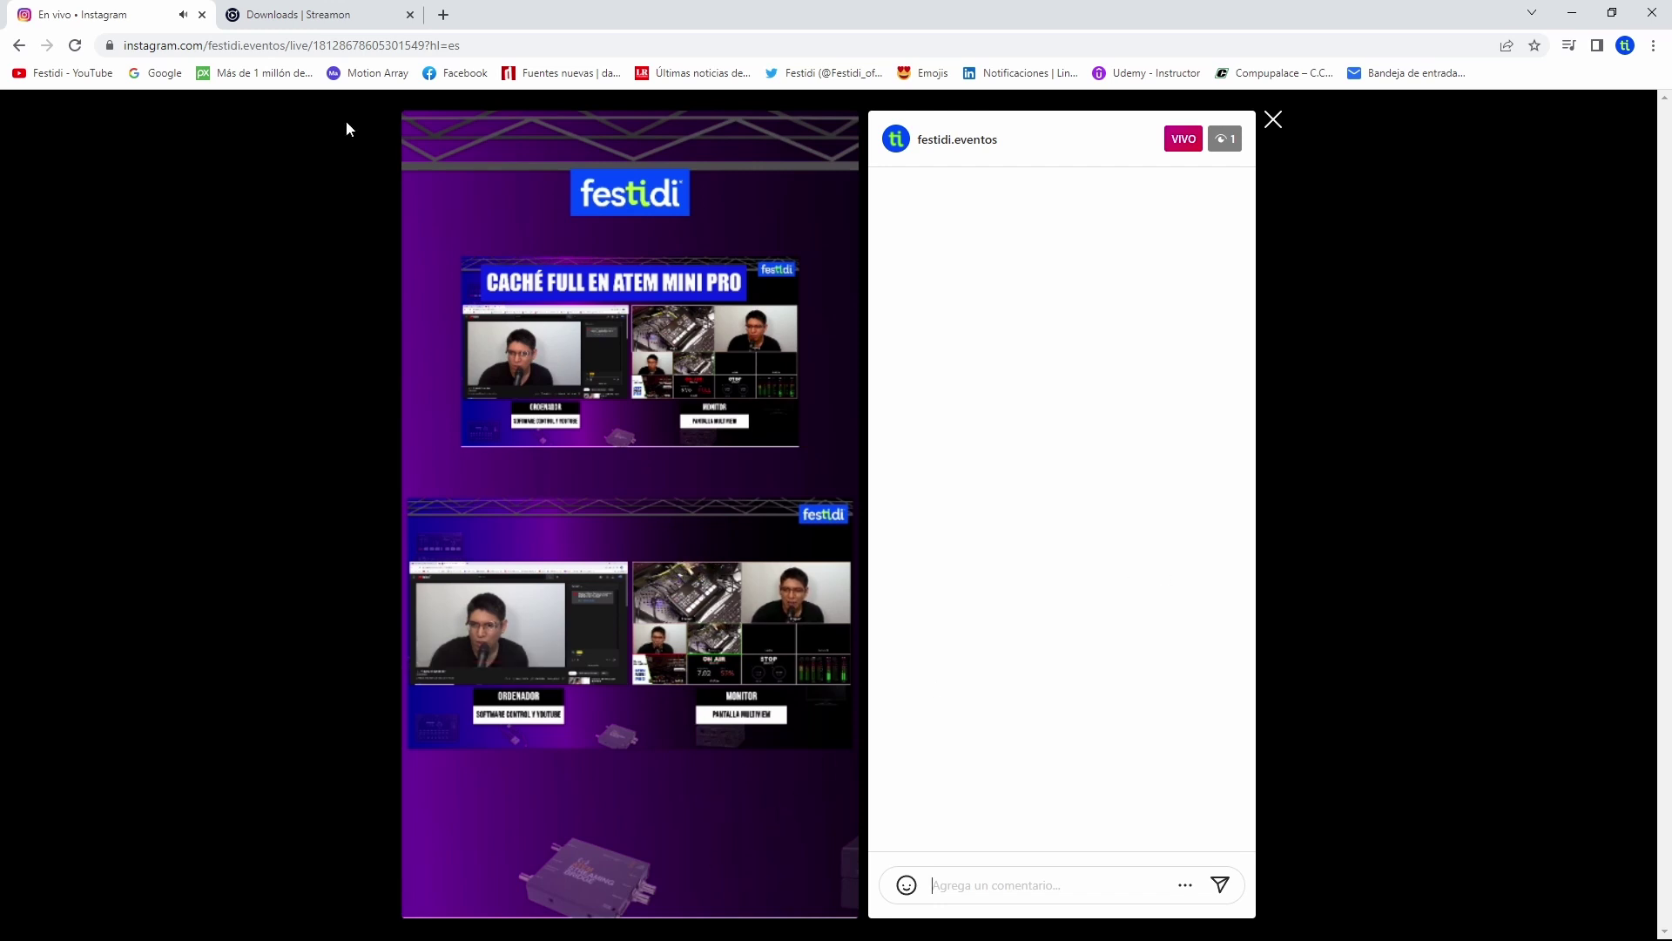
click(1275, 122)
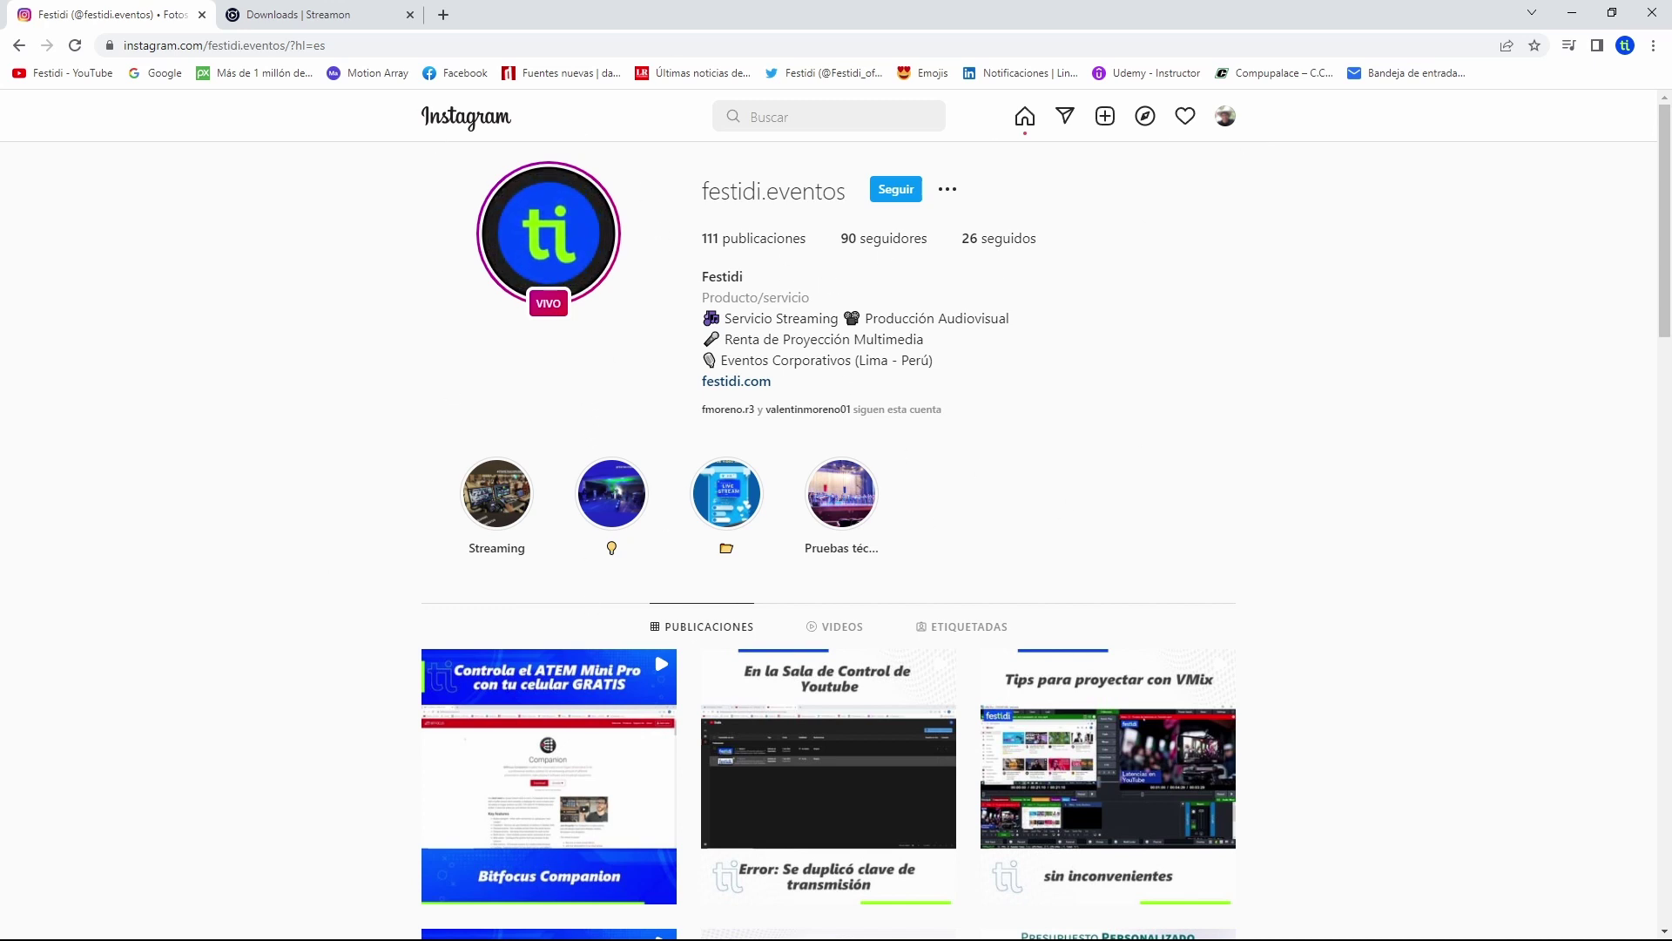
Return to Streamon, post the comment "Prueba de Streaming" in the live comments, and move the window toward the desktop's upper left
click(1568, 14)
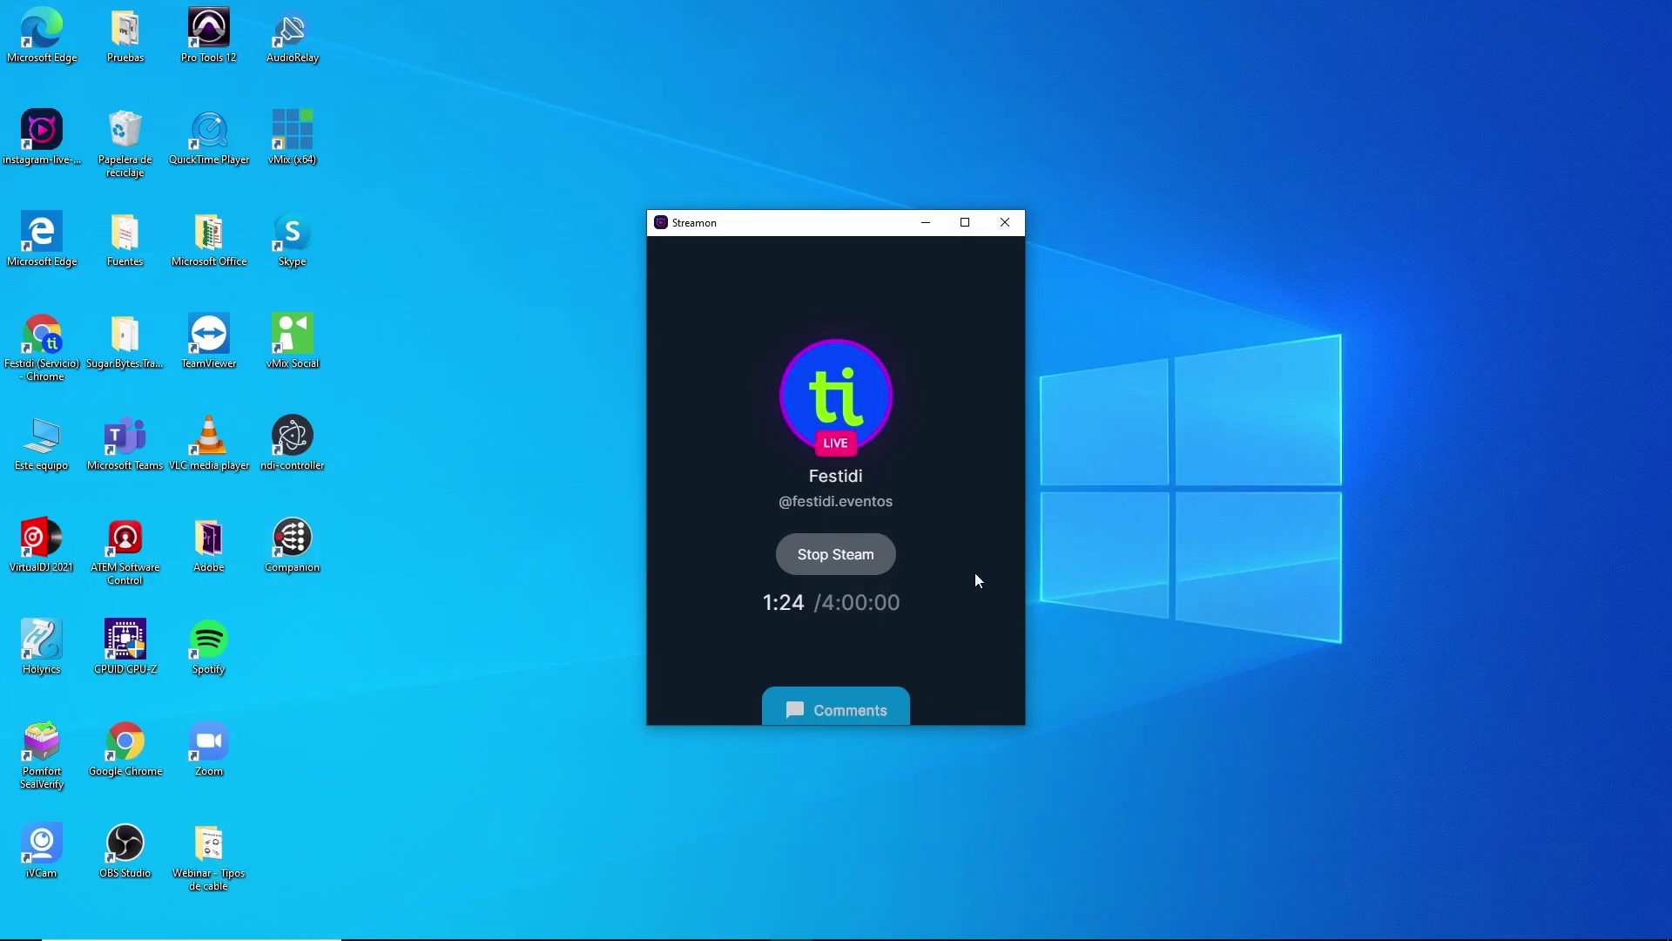
click(823, 708)
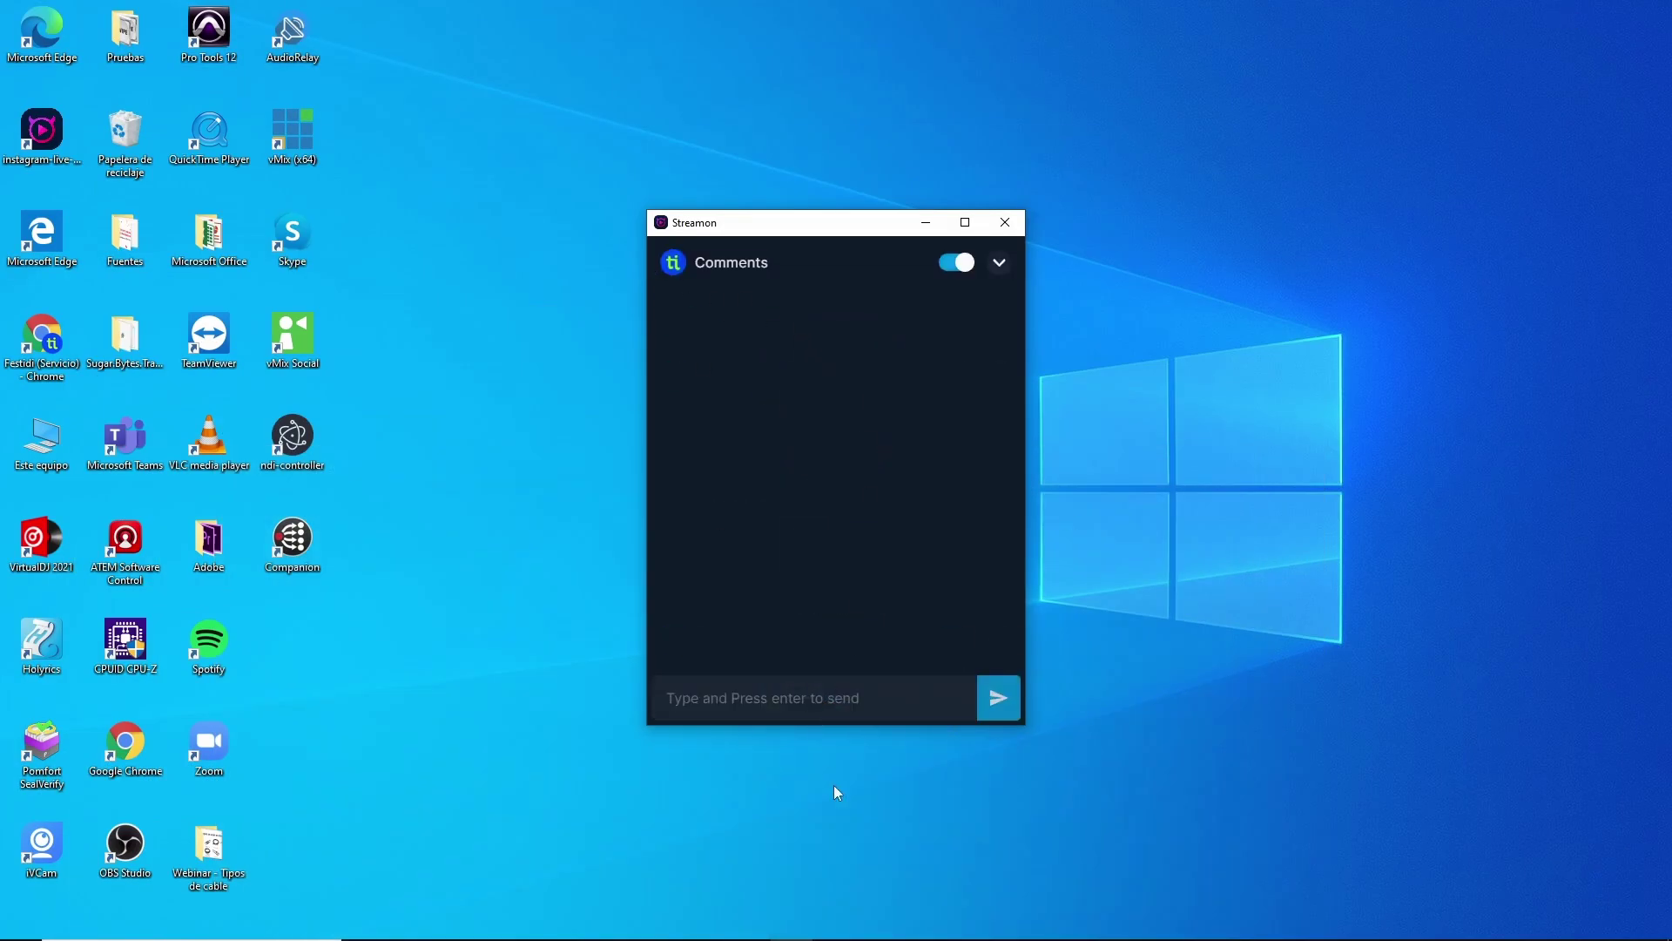
click(775, 699)
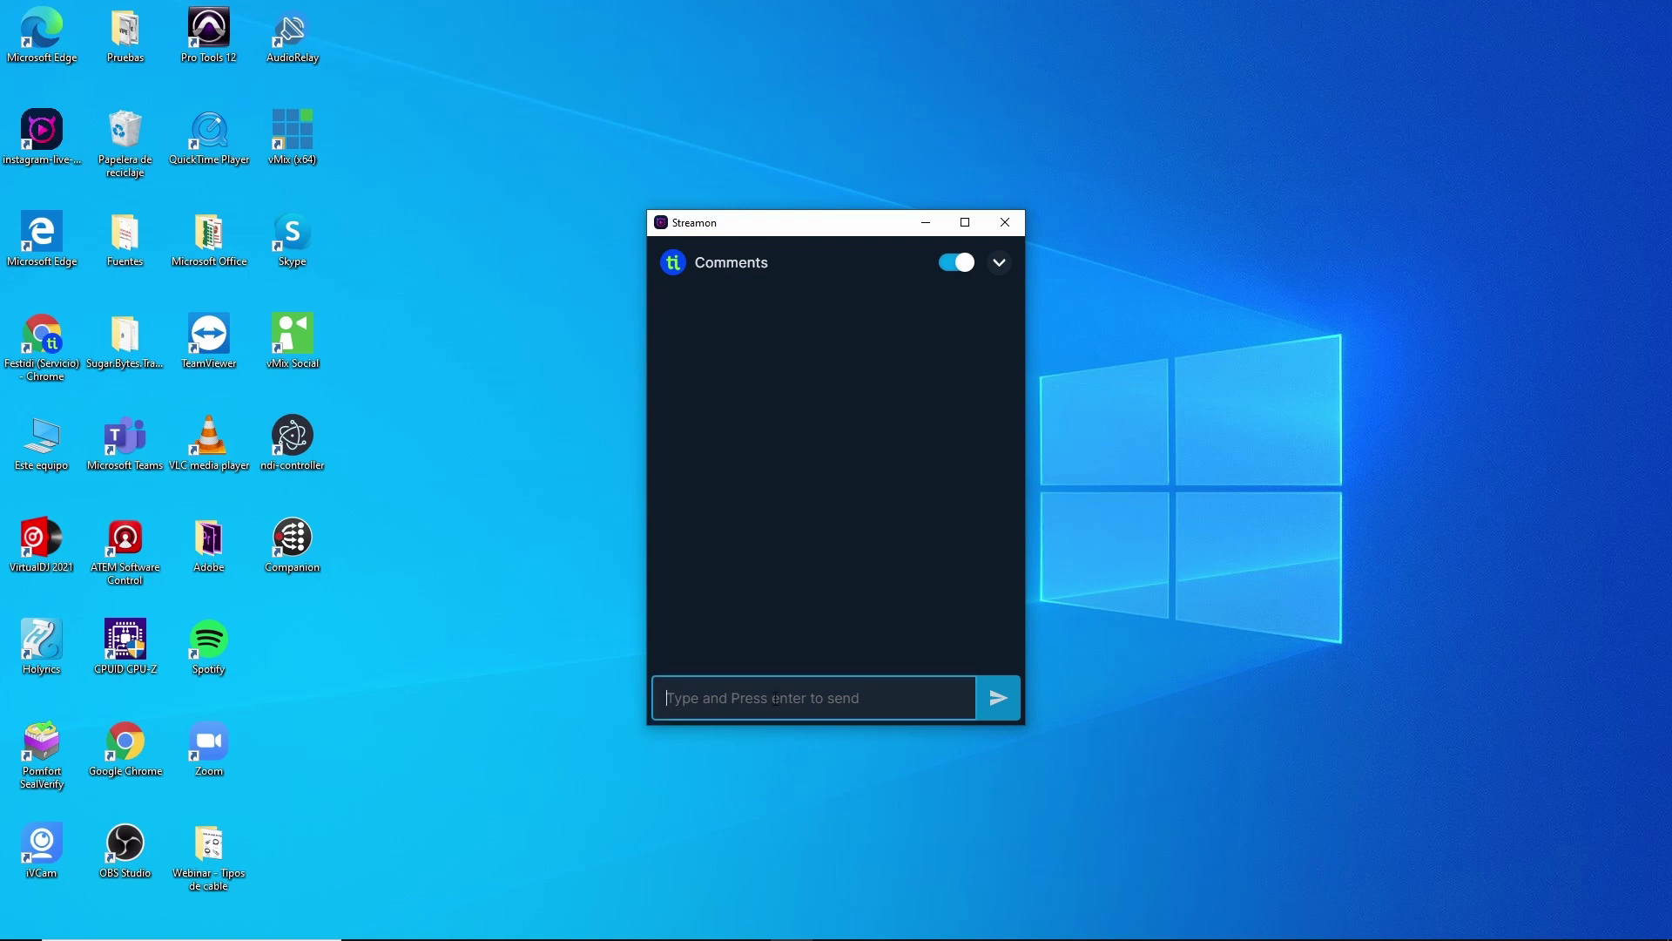
text(Prueba de Streaming)
key(Return)
drag(767, 230, 575, 150)
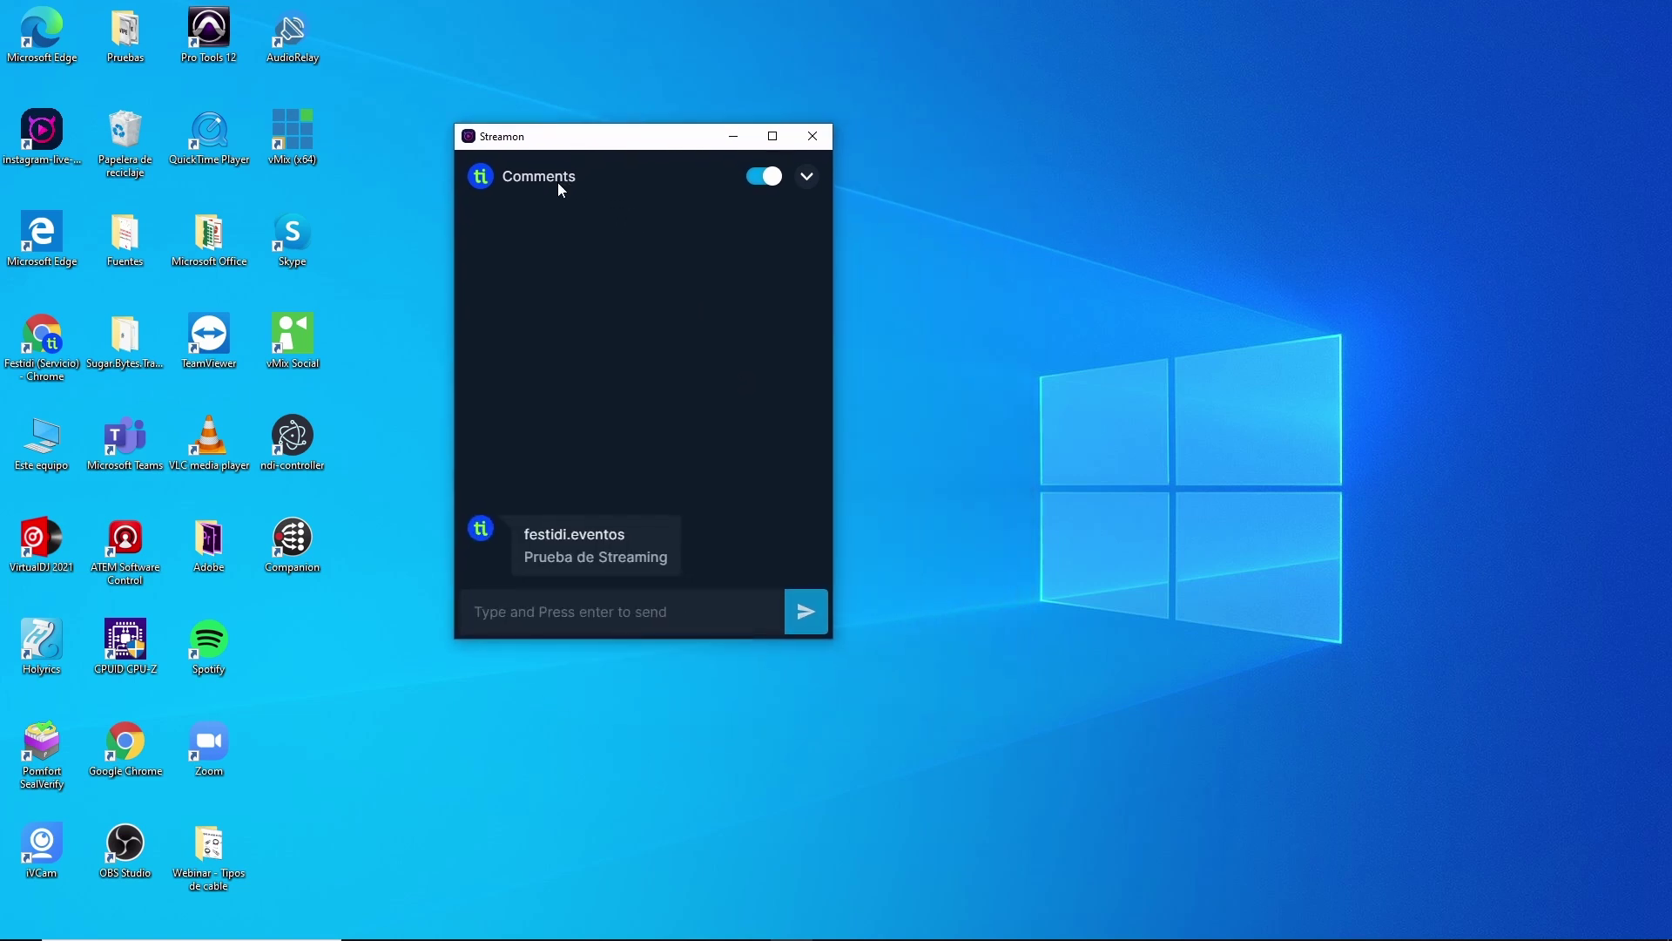
Switch to Chrome and reopen the festidi.eventos live broadcast to check its comments, then close it
click(535, 925)
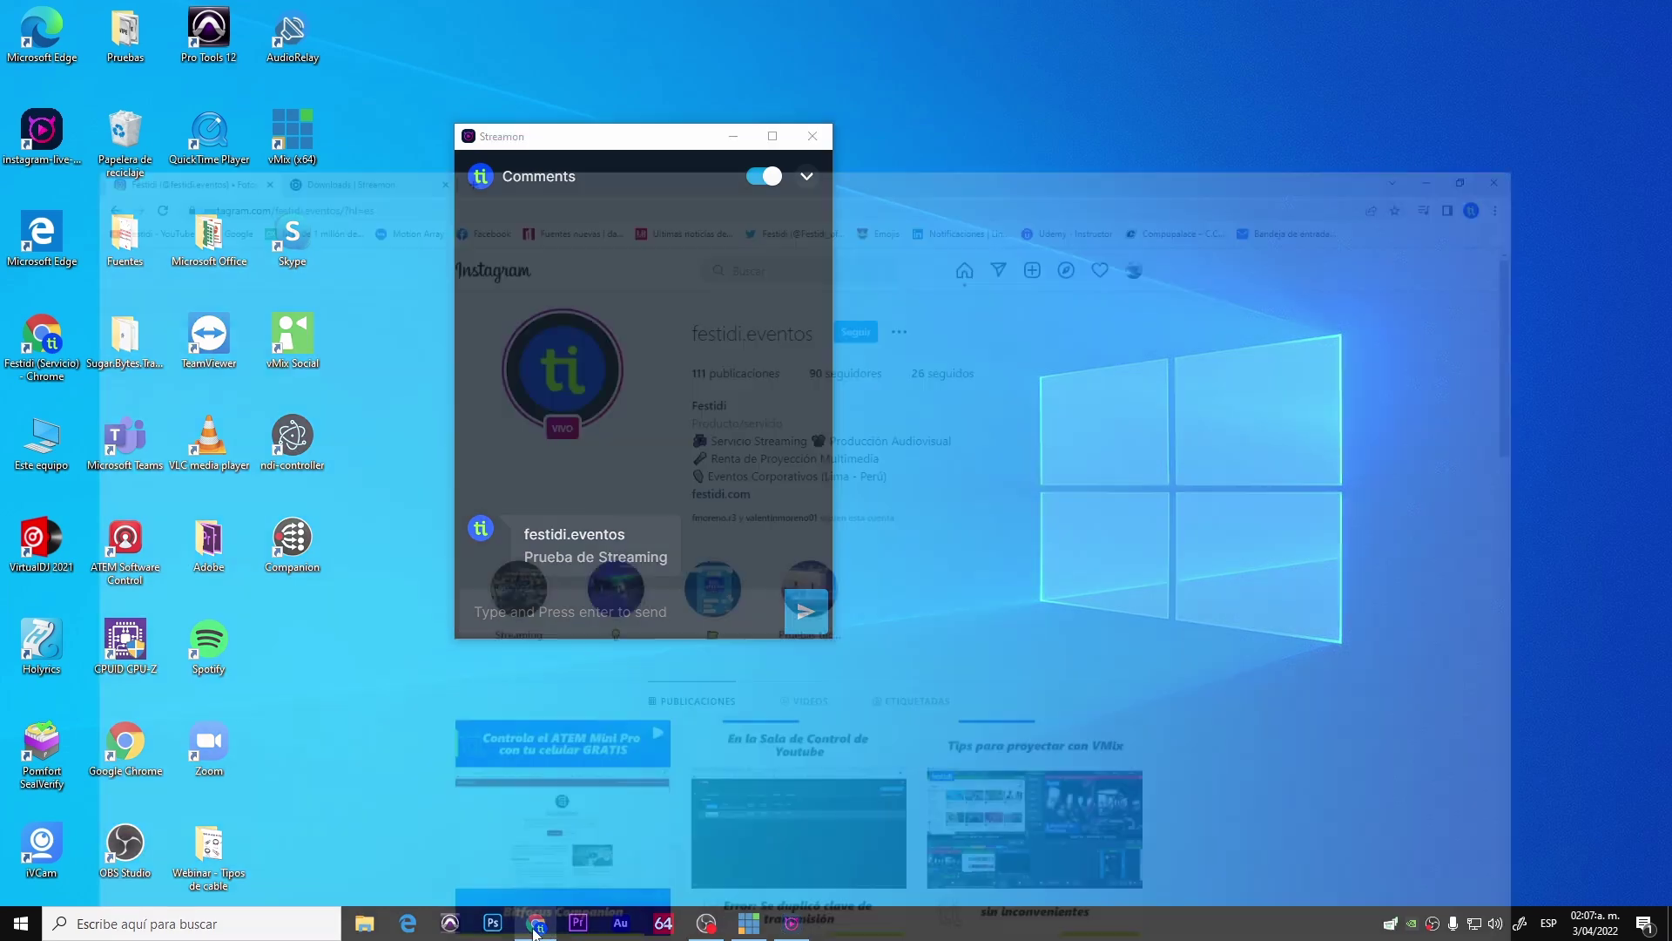
click(560, 233)
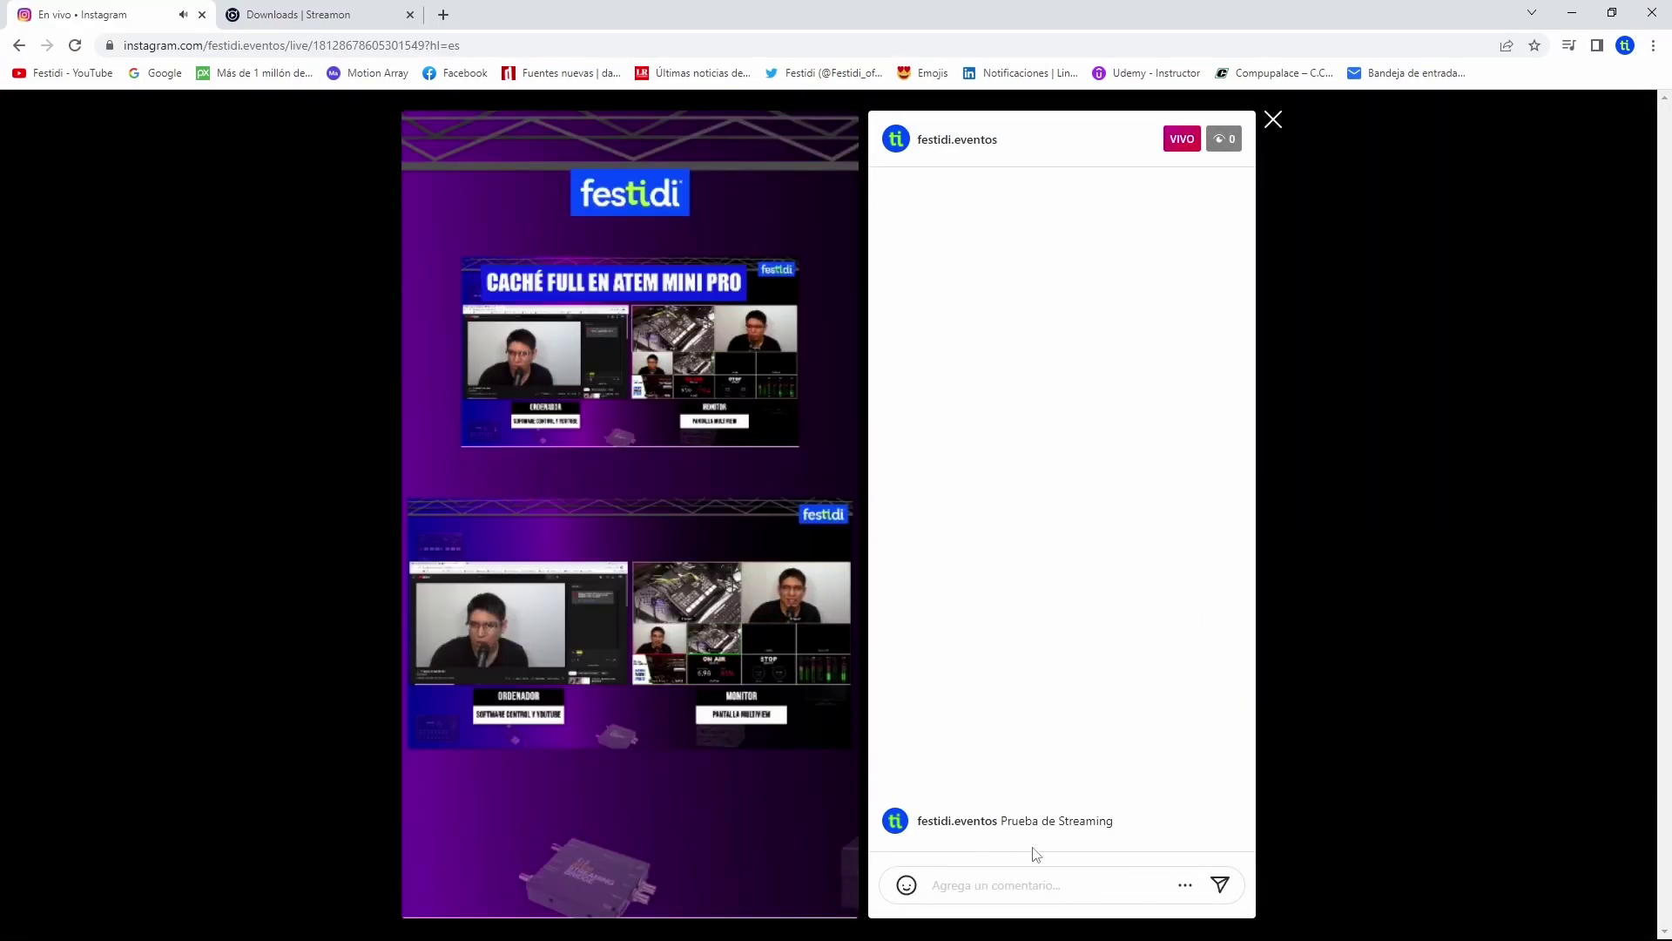
click(1273, 121)
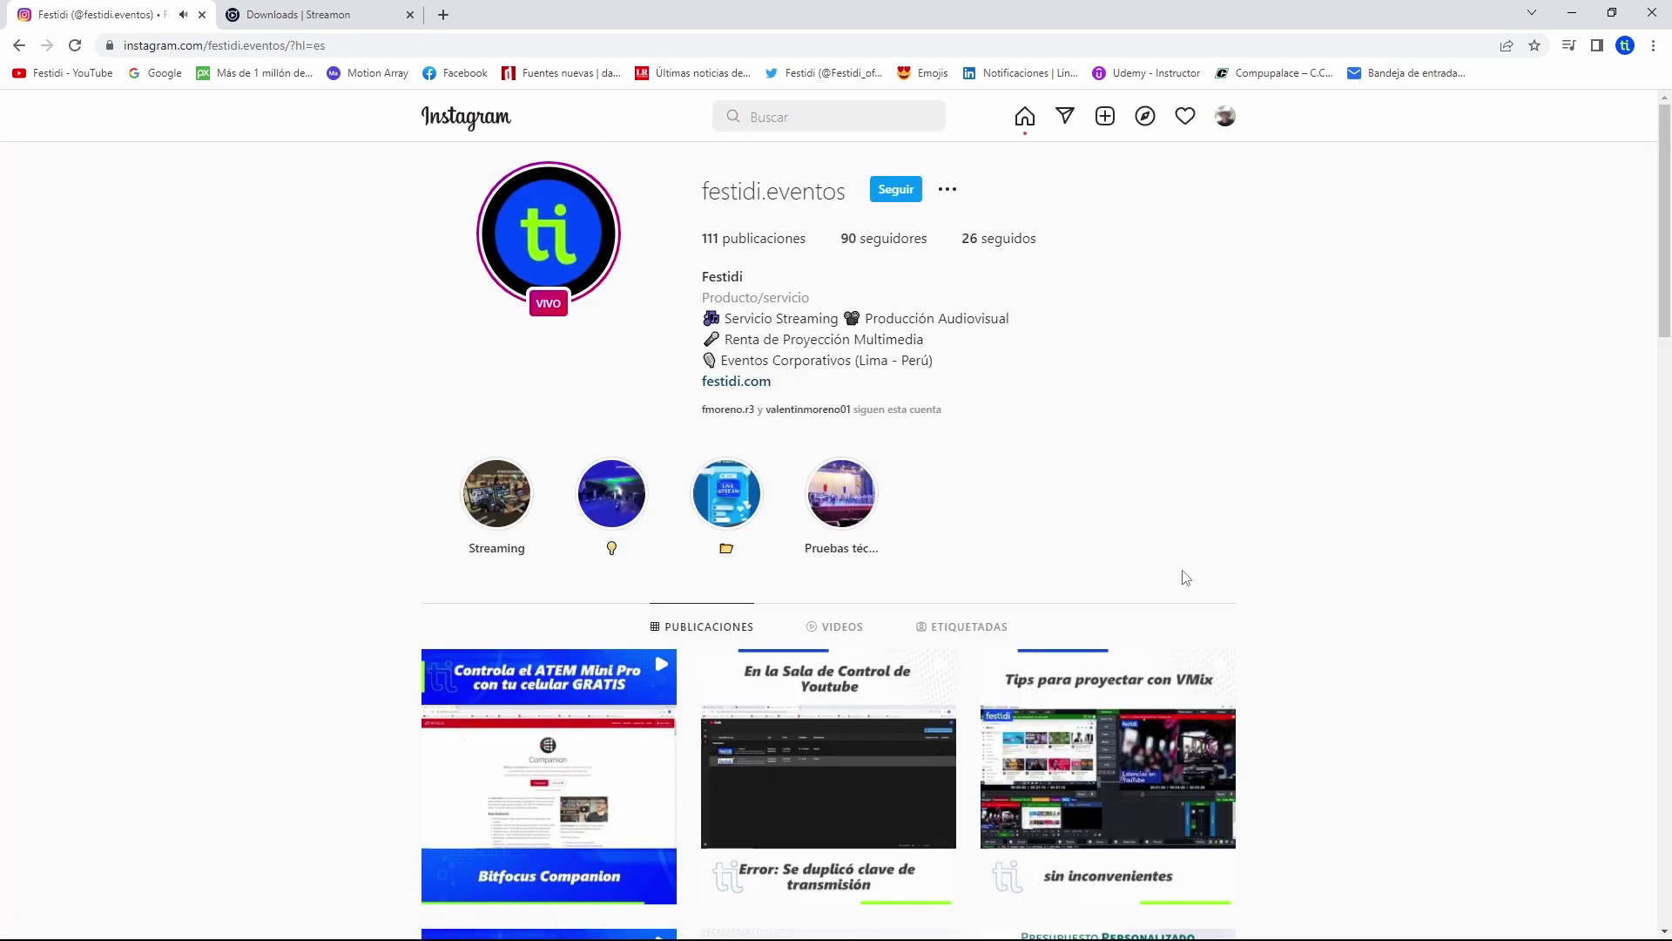